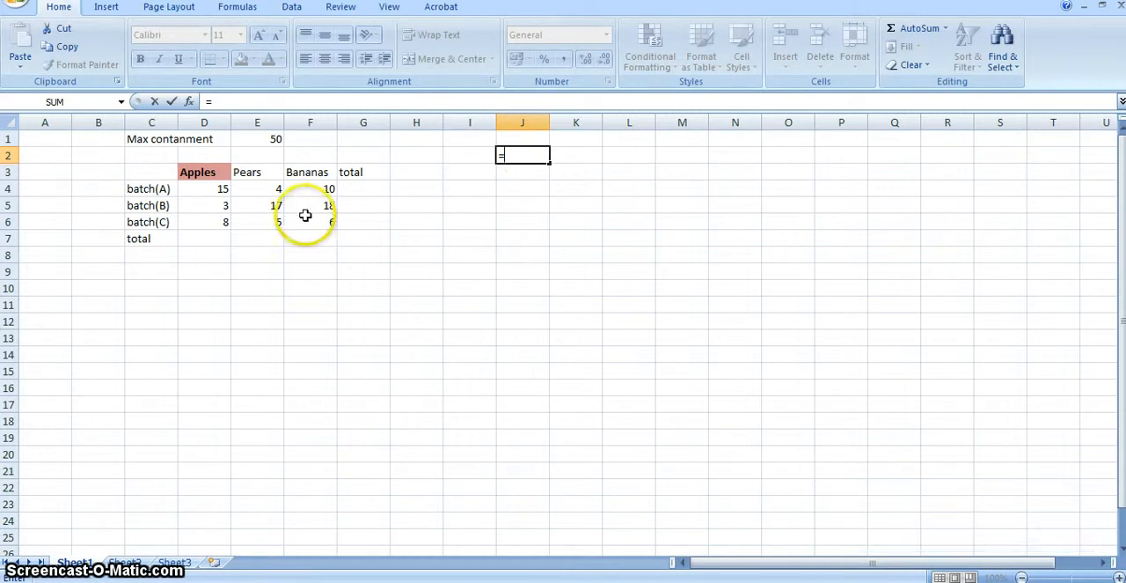
# Enter a formula in cell J2 that divides E4 by D5.
pyautogui.click(271, 190)
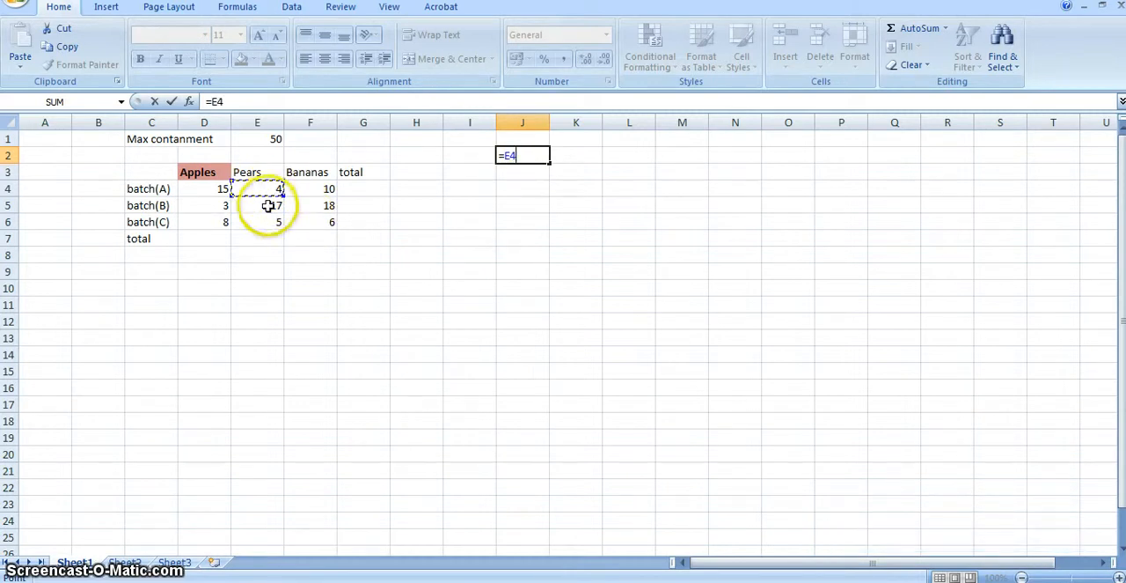
pyautogui.click(267, 206)
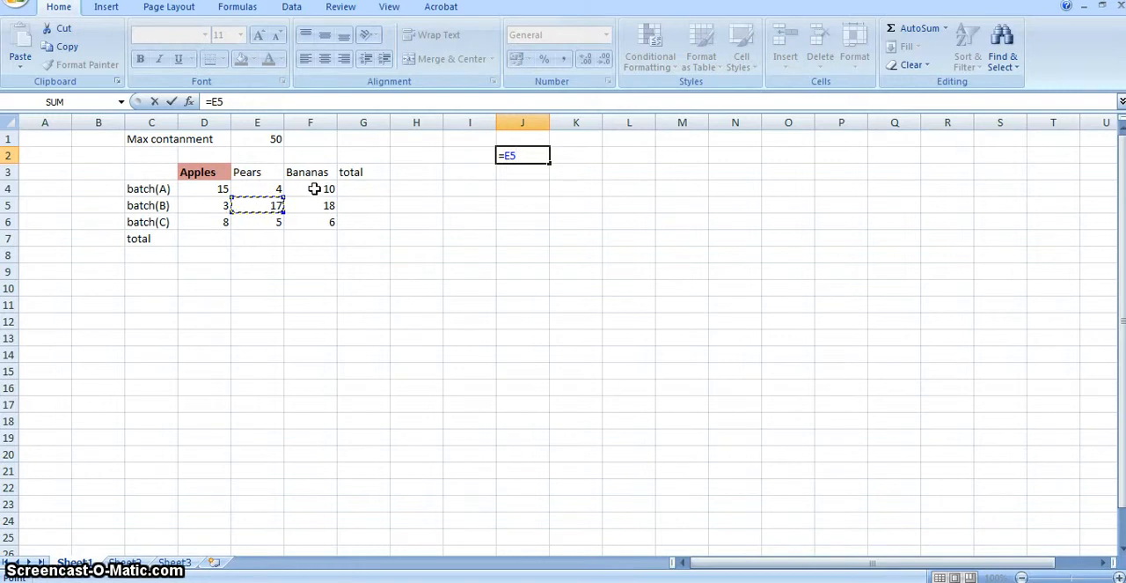
pyautogui.moveTo(314, 188); pyautogui.dragTo(313, 214)
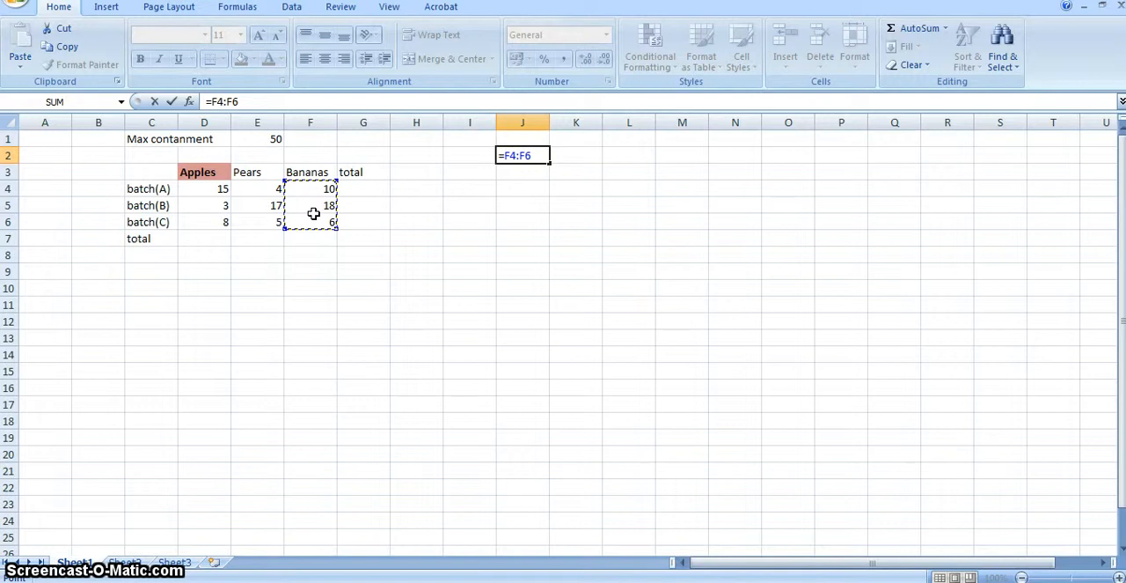
pyautogui.click(255, 191)
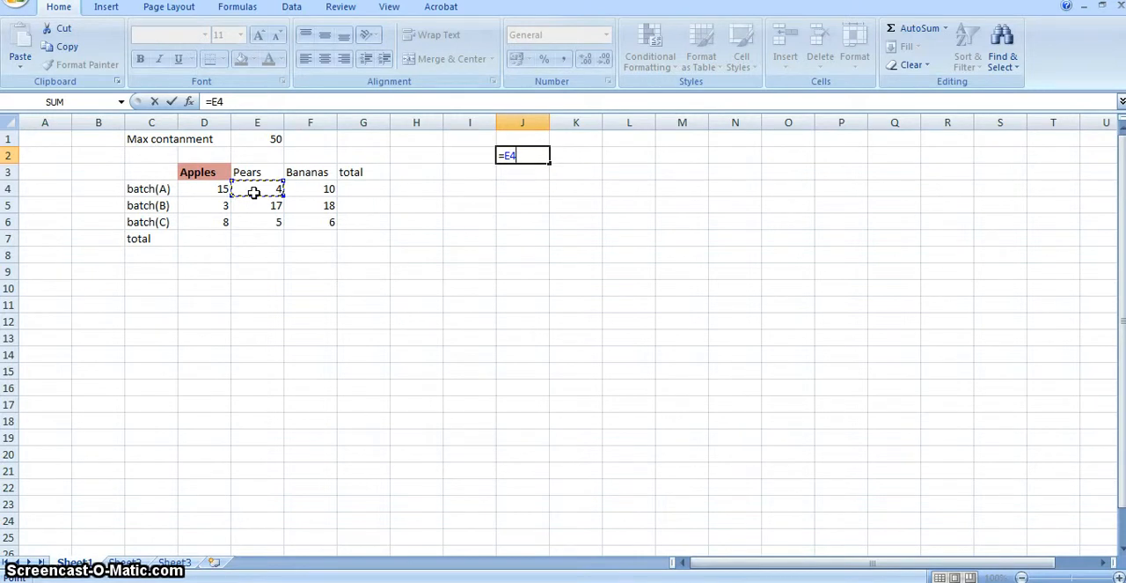
pyautogui.write('*')
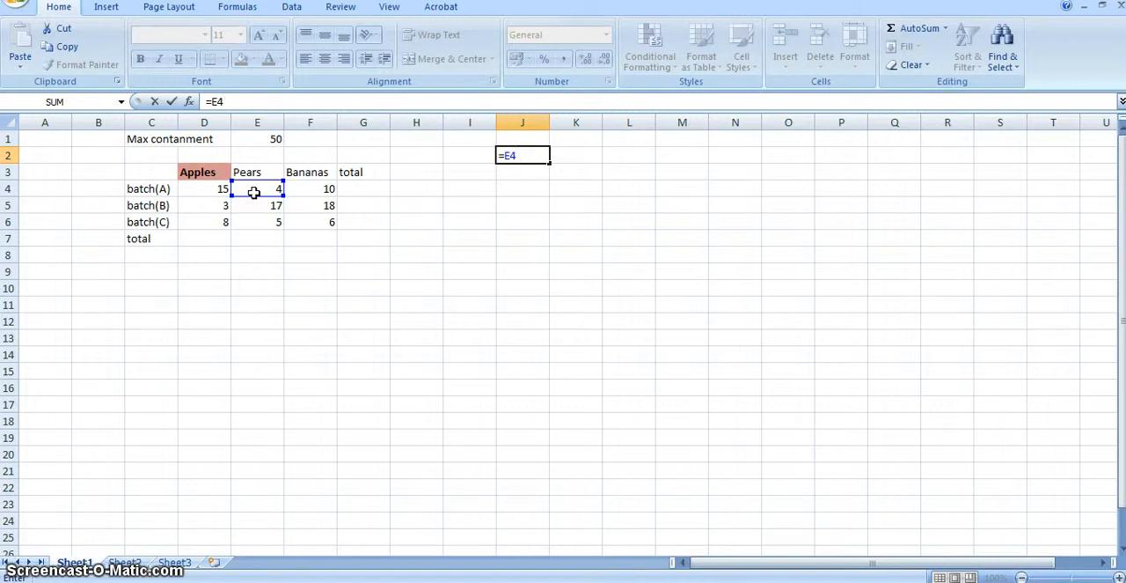
pyautogui.write('/')
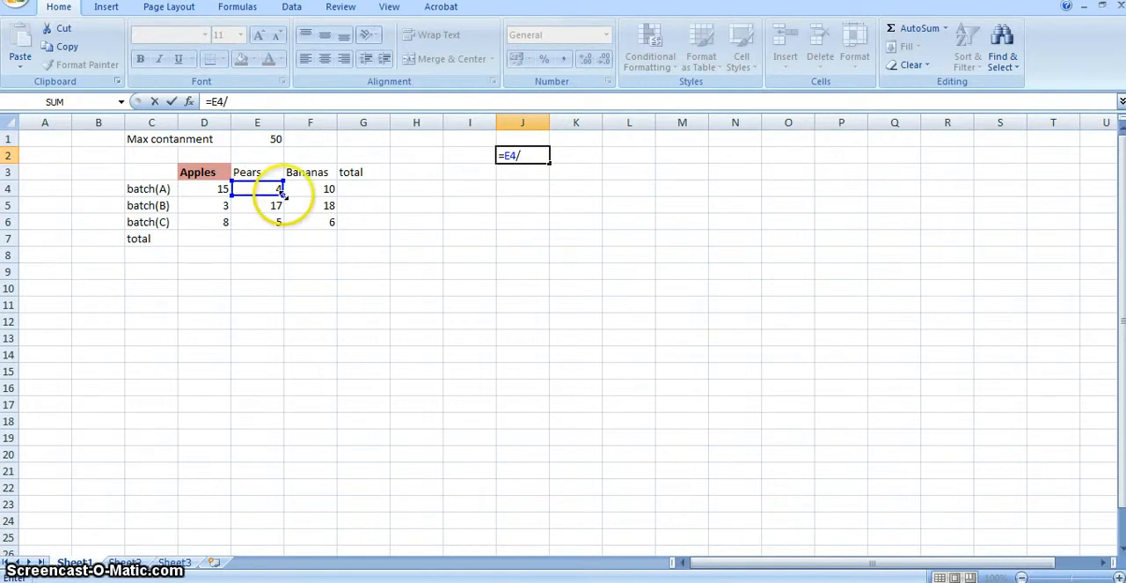
pyautogui.click(212, 209)
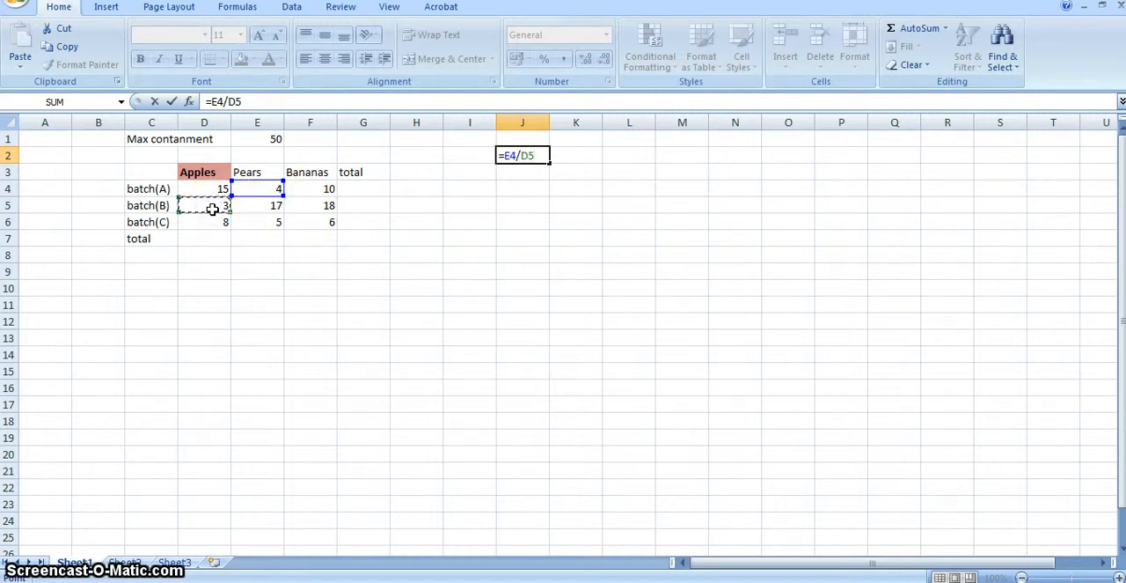
pyautogui.press('Return')
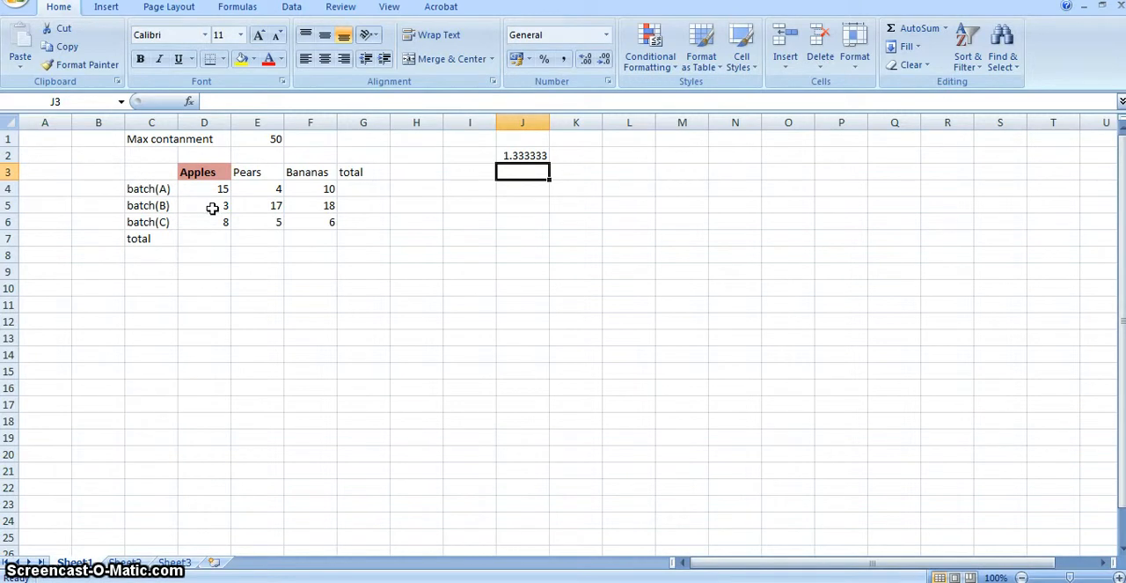
# Replace the division formula in cell J2 with a single period.
pyautogui.click(533, 155)
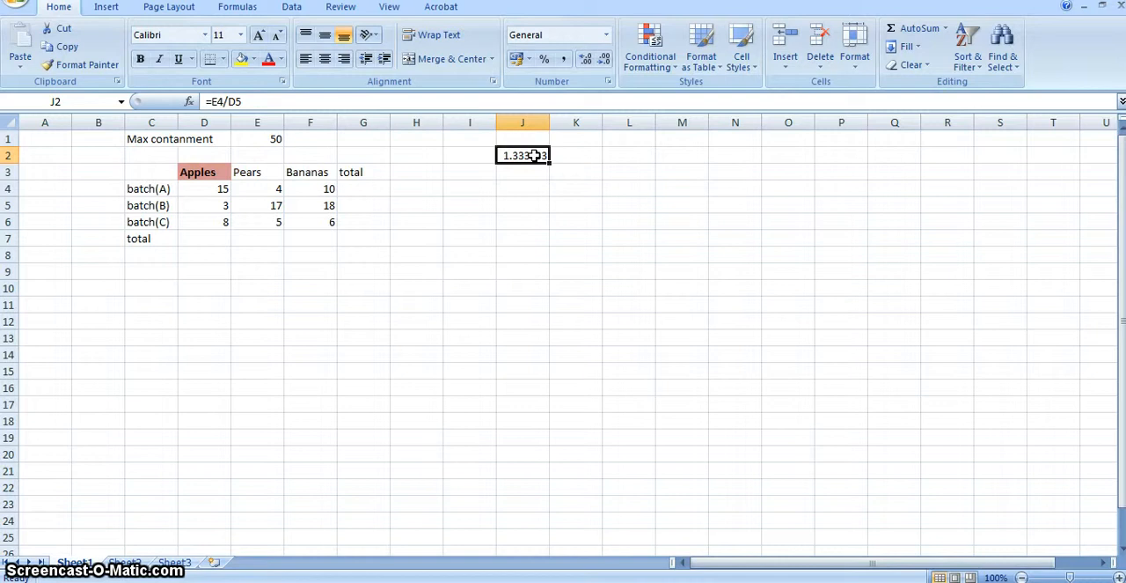
pyautogui.write('.')
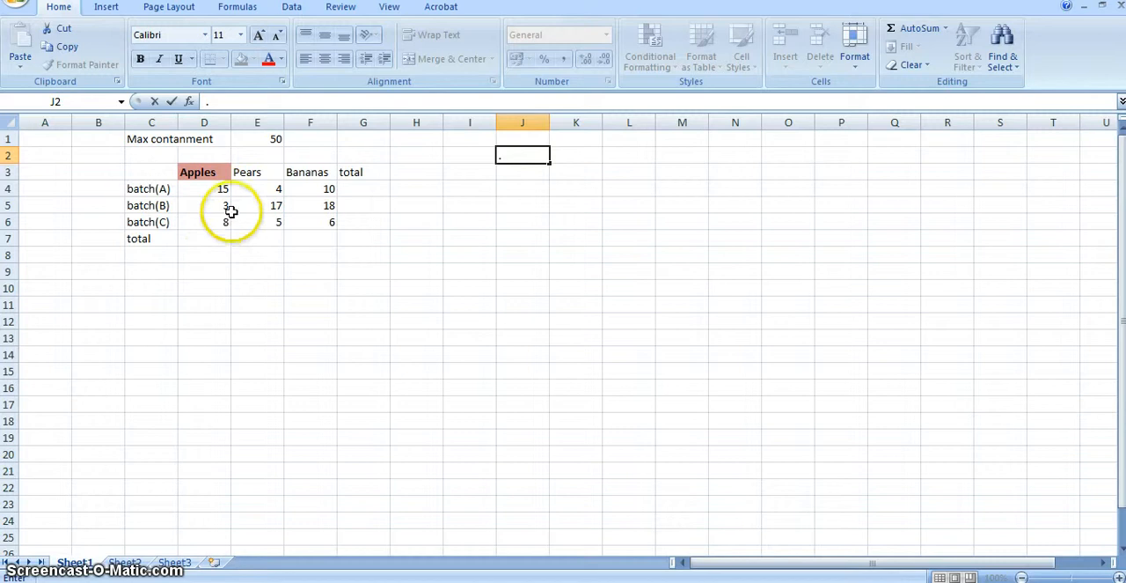
# Start a SUM formula in cell D7 for the Apples total.
pyautogui.click(203, 240)
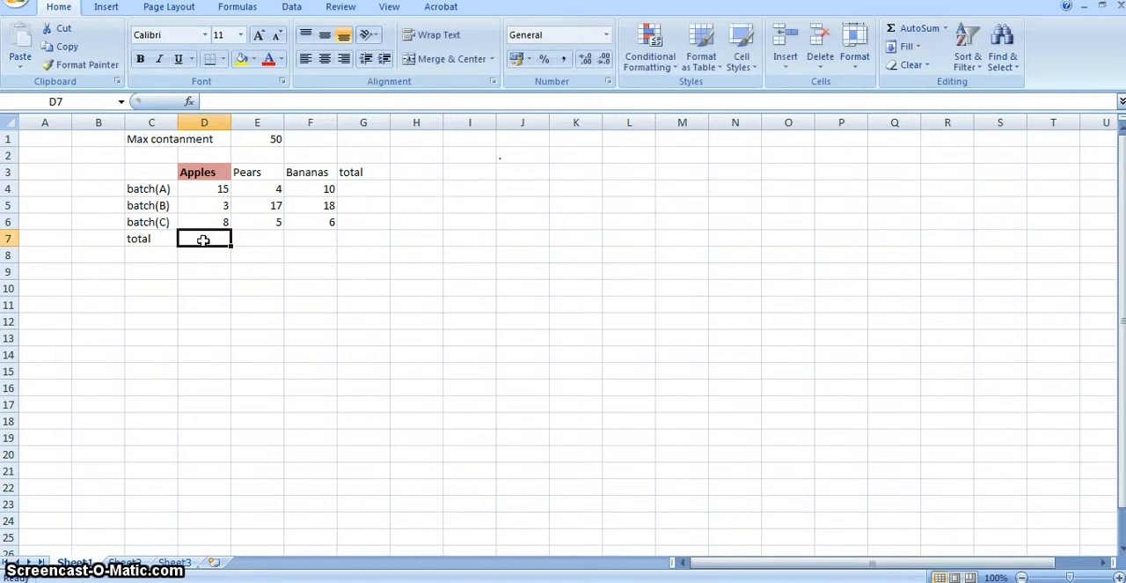
pyautogui.write('=')
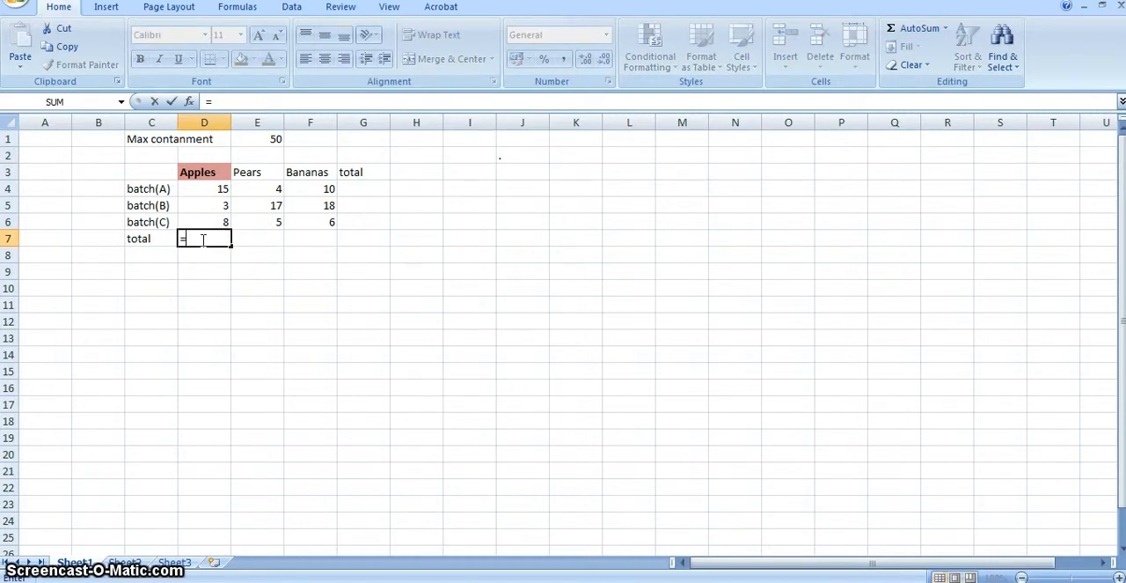
pyautogui.write('su')
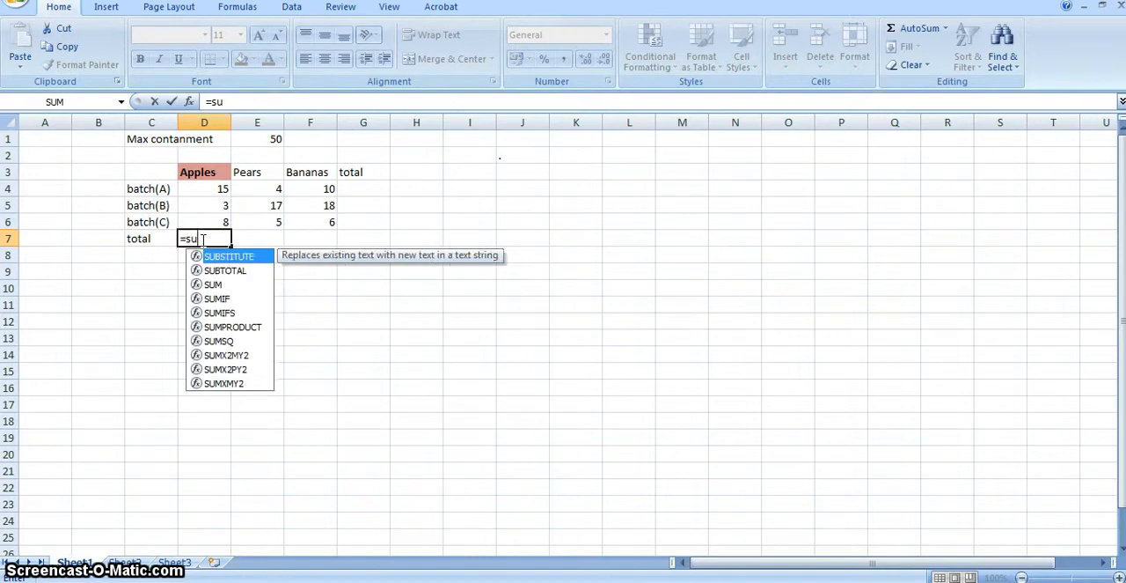
pyautogui.write('m')
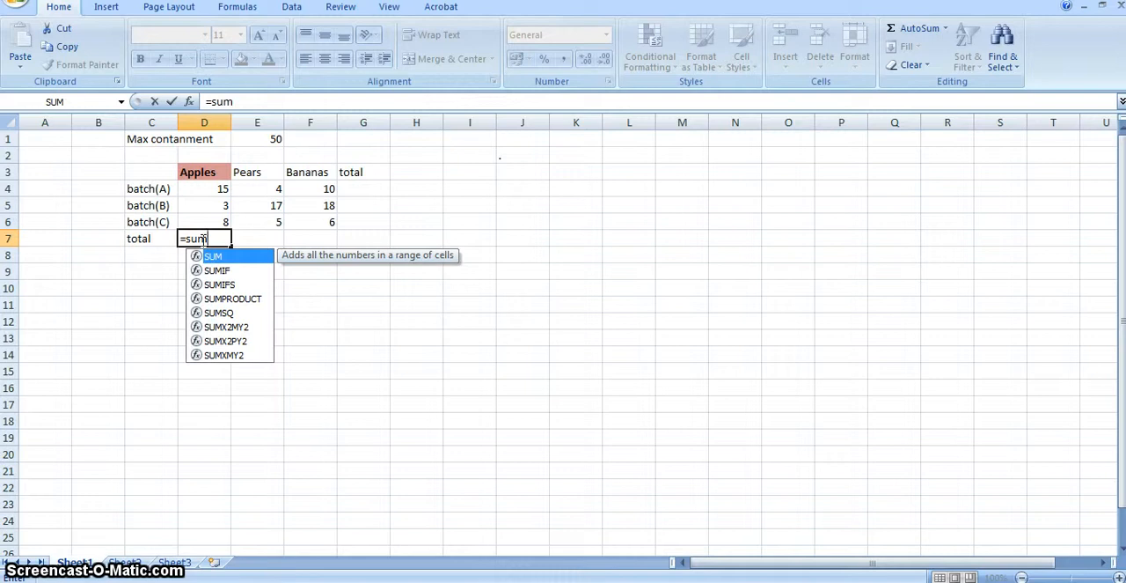
pyautogui.write('(')
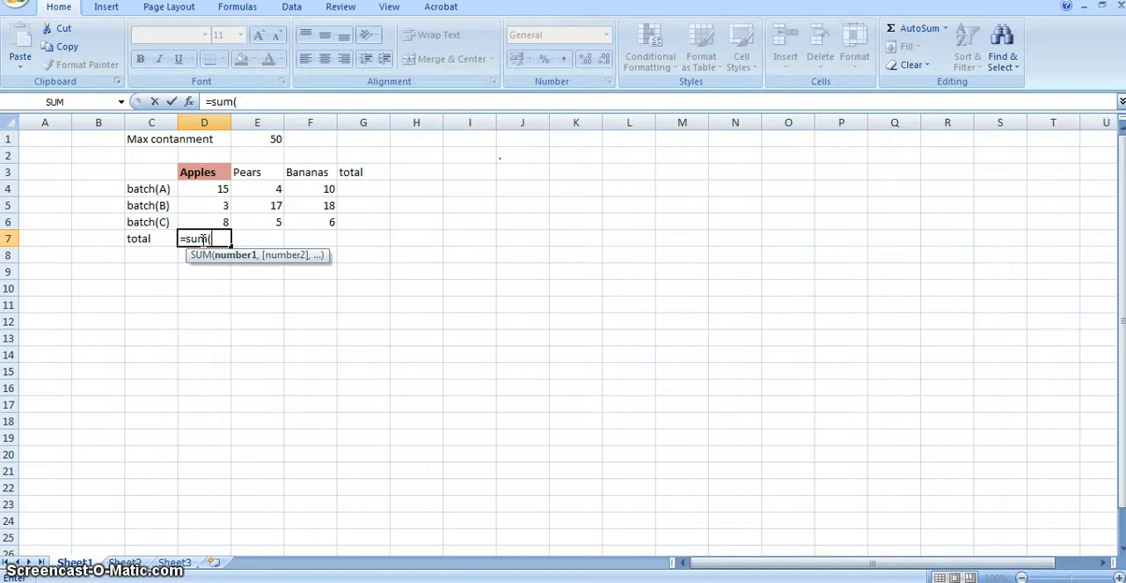
pyautogui.click(222, 188)
pyautogui.write(',')
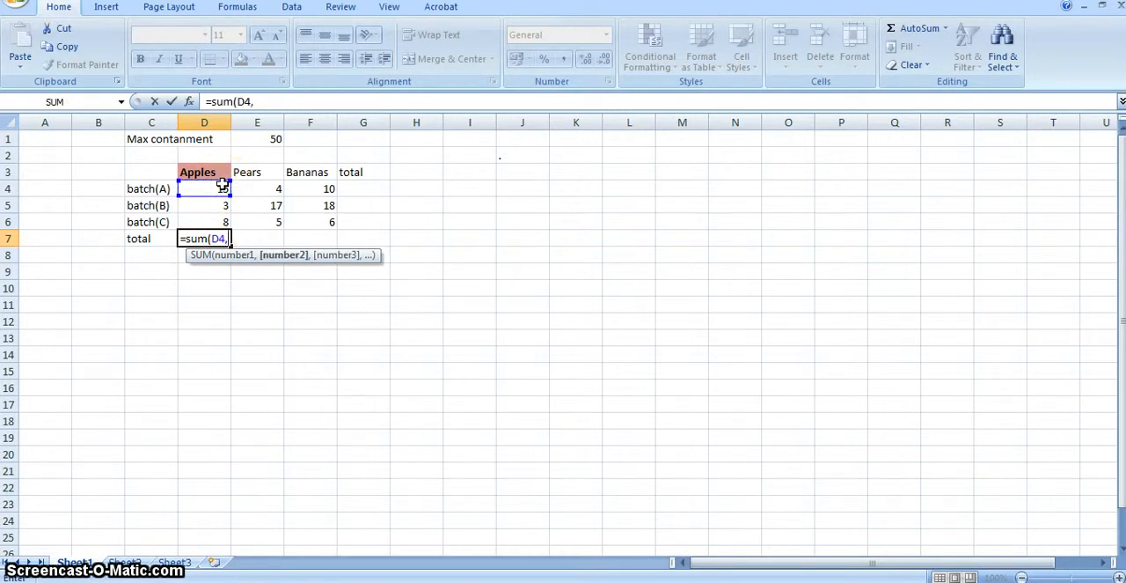
pyautogui.click(221, 203)
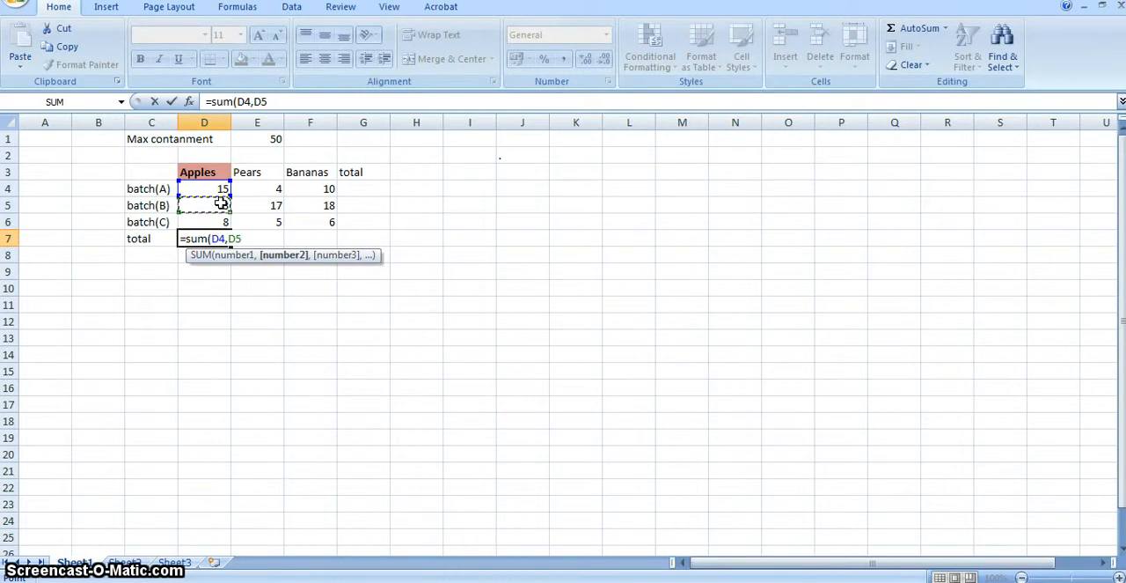
pyautogui.press('BackSpace')
pyautogui.press('BackSpace')
pyautogui.press('BackSpace')
pyautogui.press('BackSpace')
pyautogui.press('BackSpace')
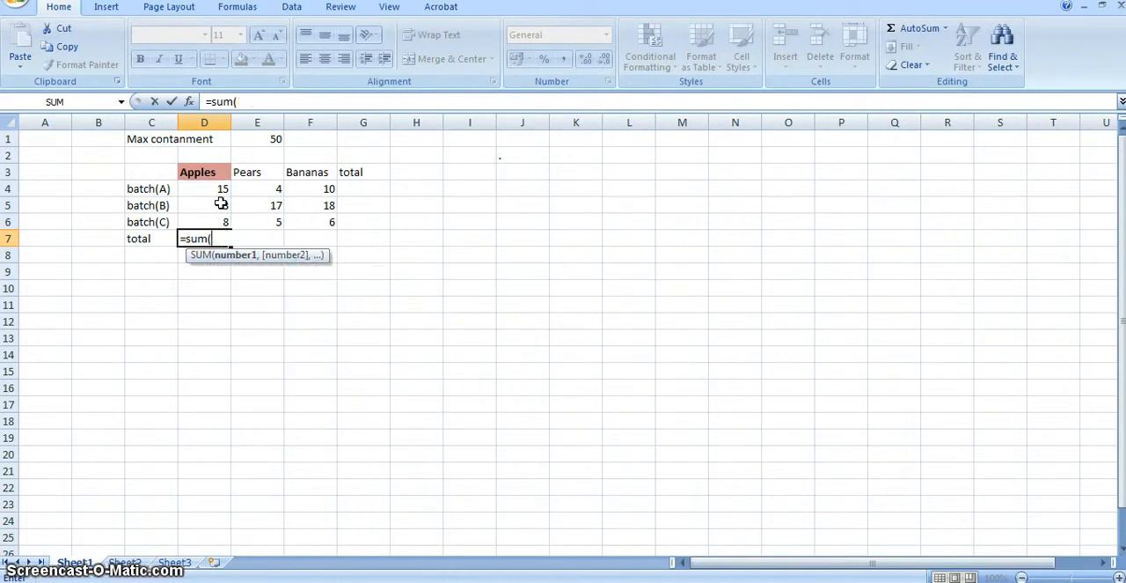
# Complete the SUM formula in D7 with the range D4:D6 and enter it.
pyautogui.moveTo(221, 187); pyautogui.dragTo(217, 218)
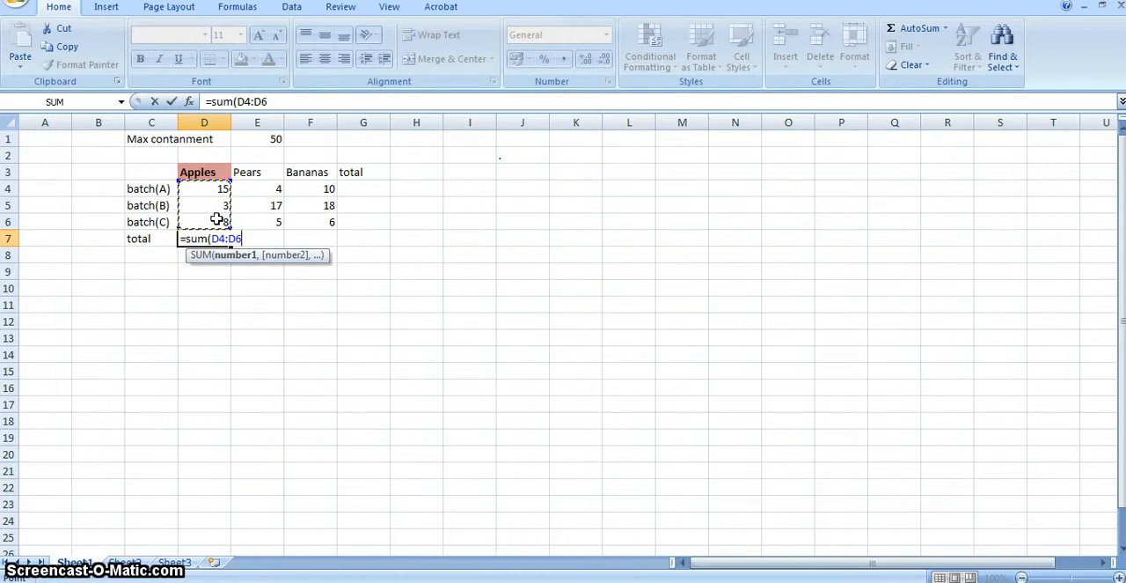
pyautogui.write(')')
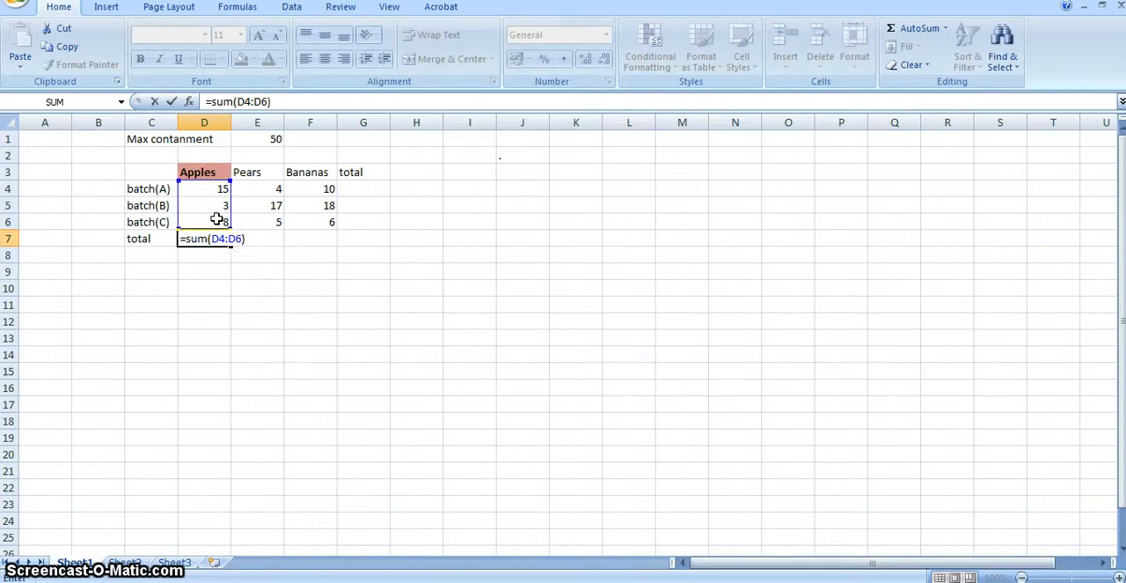
pyautogui.press('Return')
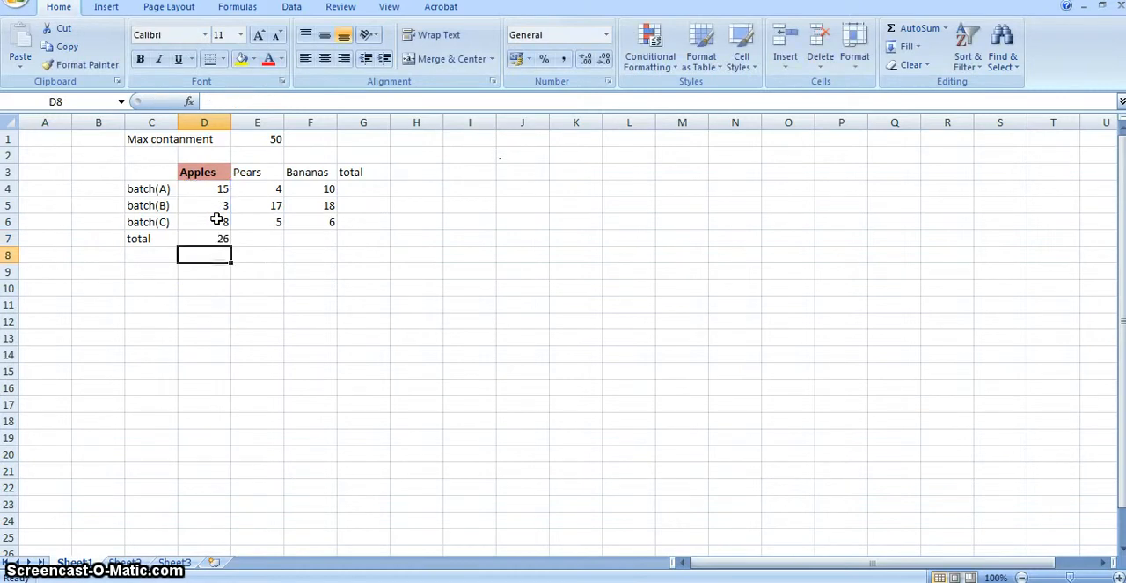
# Total the Pears column in cell E7 using AutoSum over E4:E6.
pyautogui.click(262, 239)
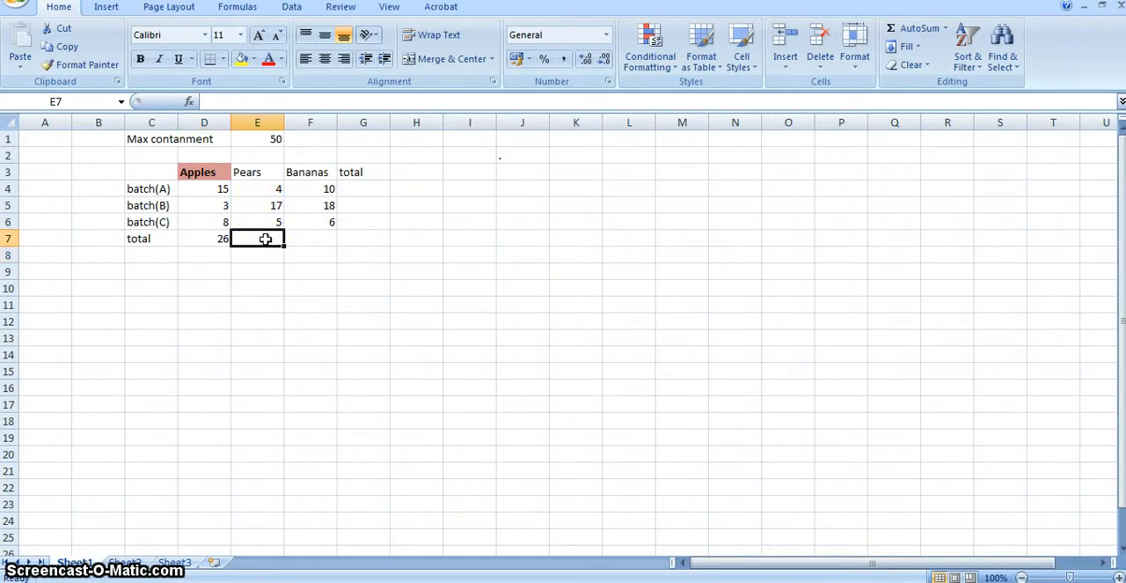
pyautogui.click(918, 28)
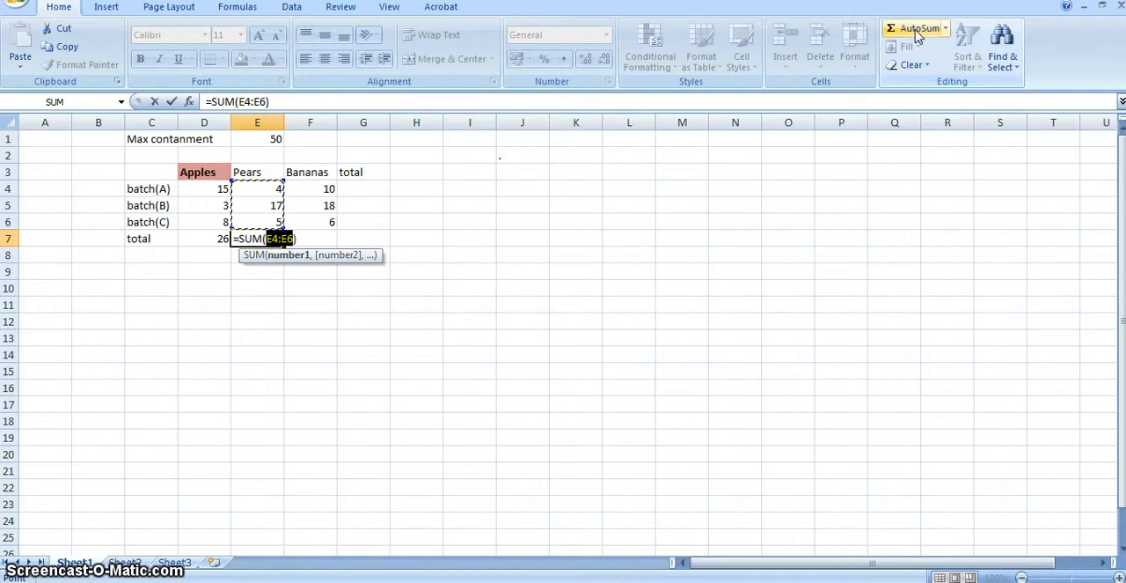
pyautogui.press('Return')
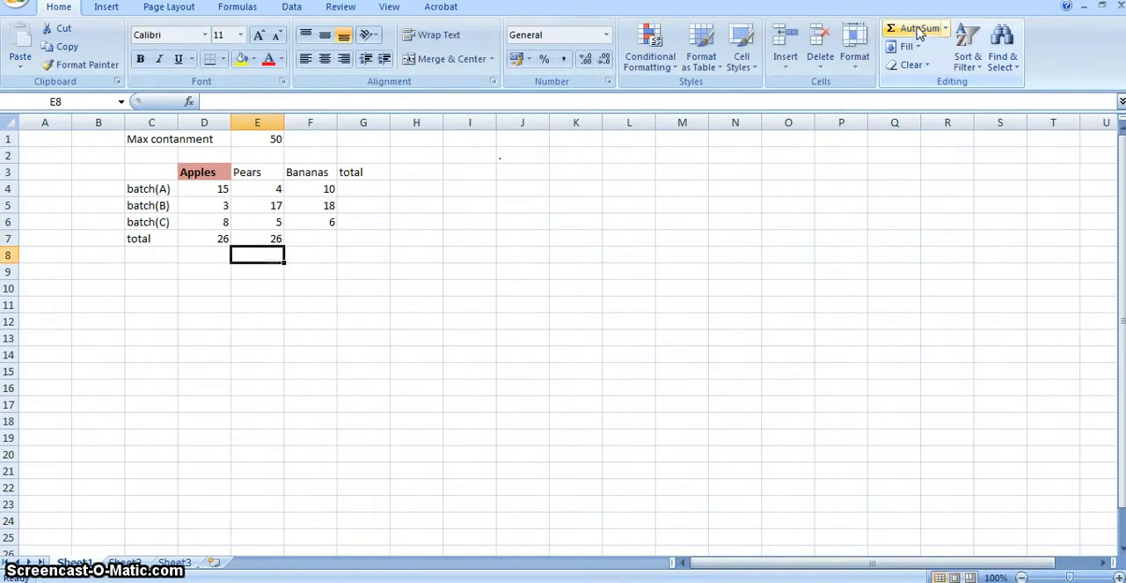
# Total the batch(A) row in G4 using AutoSum over D4:F4, and fill the formula down to G6.
pyautogui.click(373, 191)
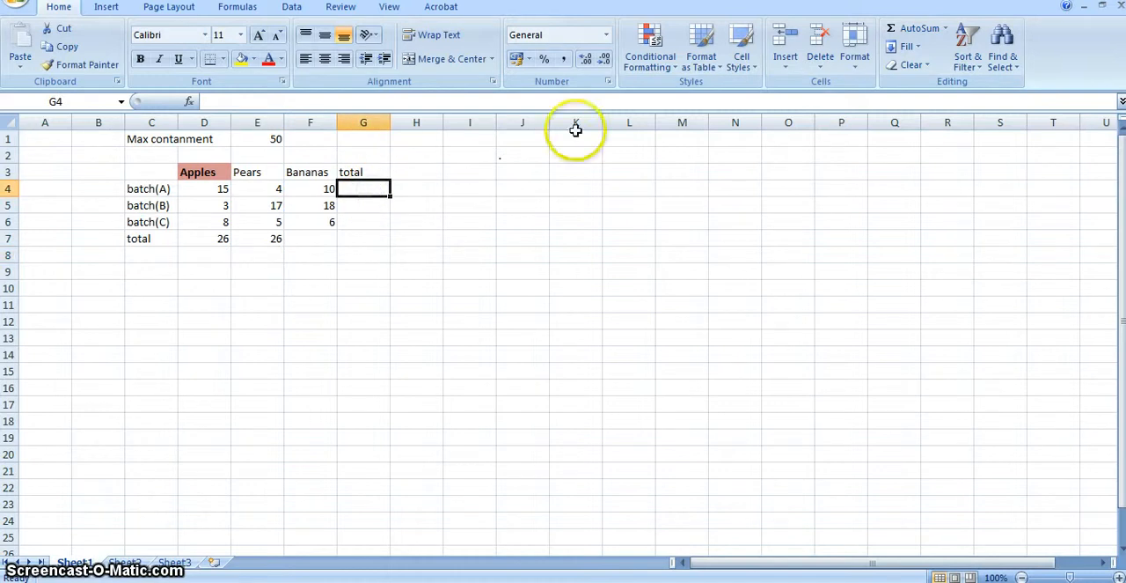
pyautogui.click(911, 30)
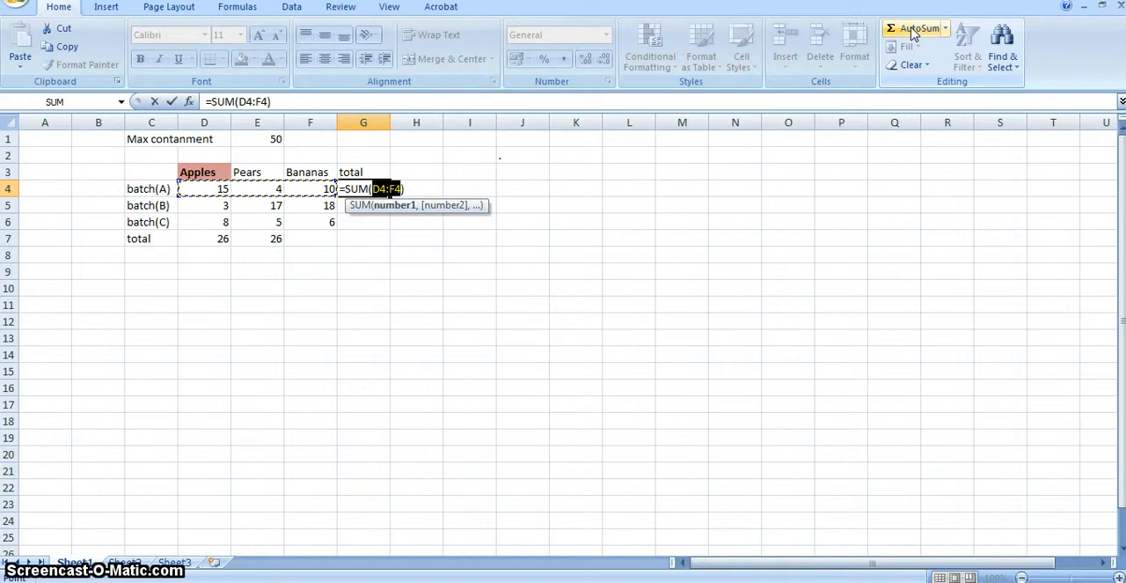
pyautogui.press('Return')
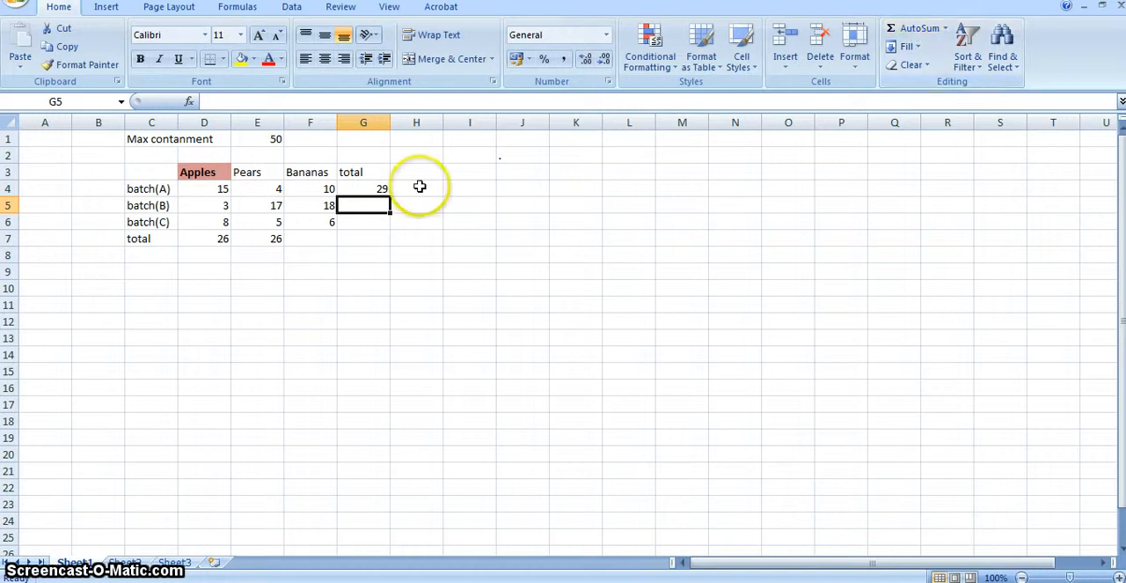
pyautogui.click(376, 190)
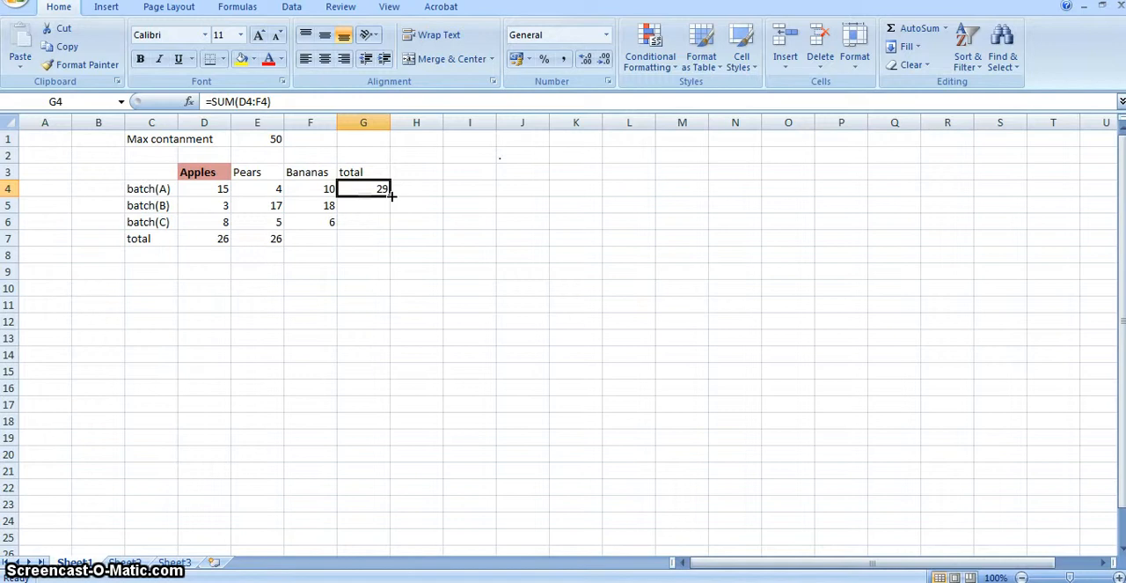
pyautogui.moveTo(391, 195); pyautogui.dragTo(385, 223)
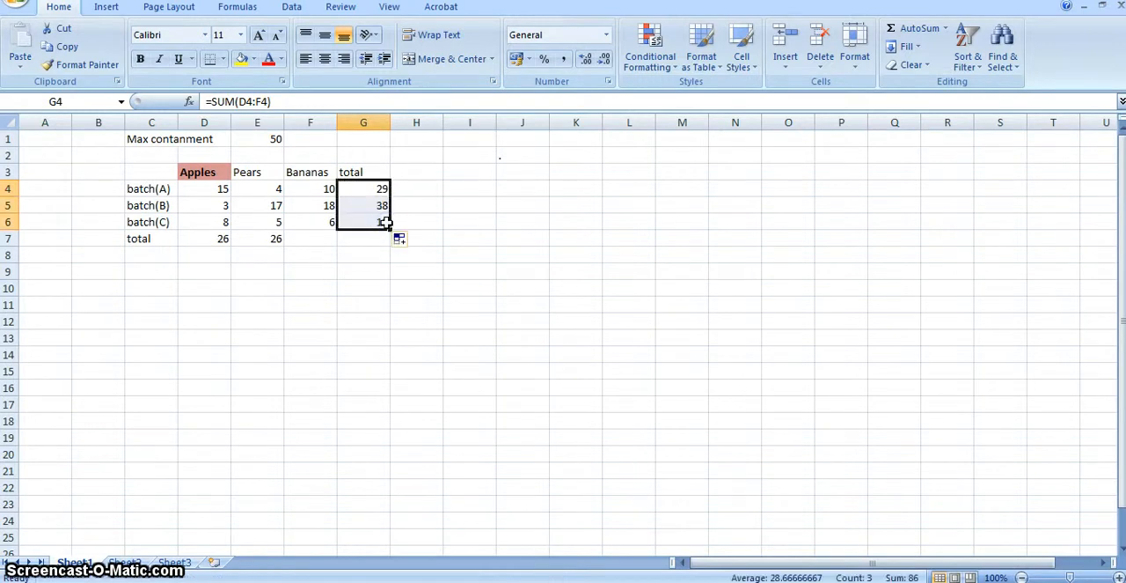
# Fill the Pears total formula in E7 across the total row to G7.
pyautogui.click(253, 235)
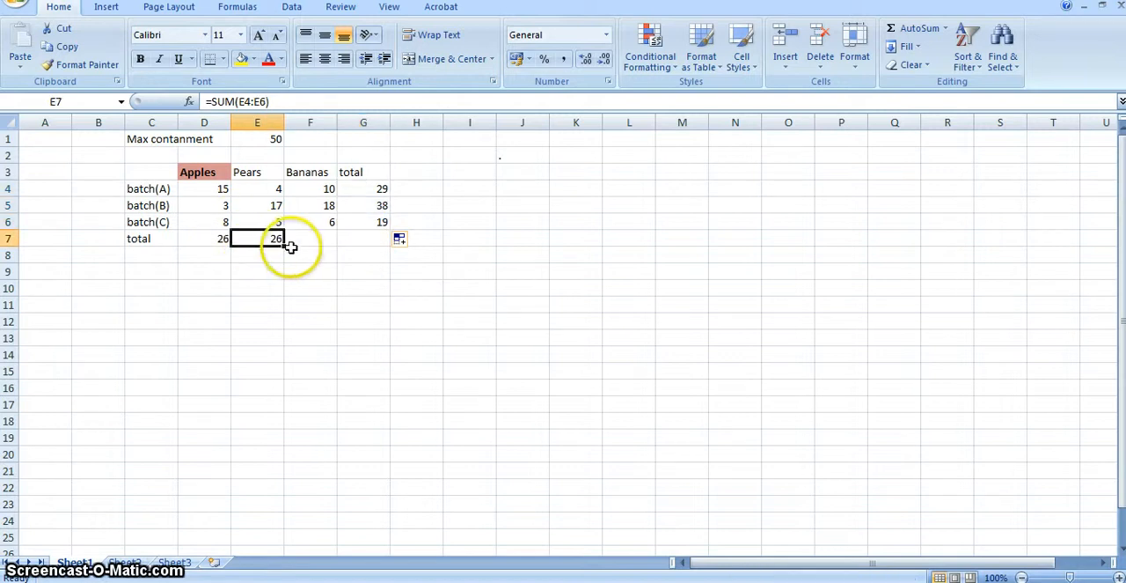
pyautogui.moveTo(285, 248); pyautogui.dragTo(375, 238)
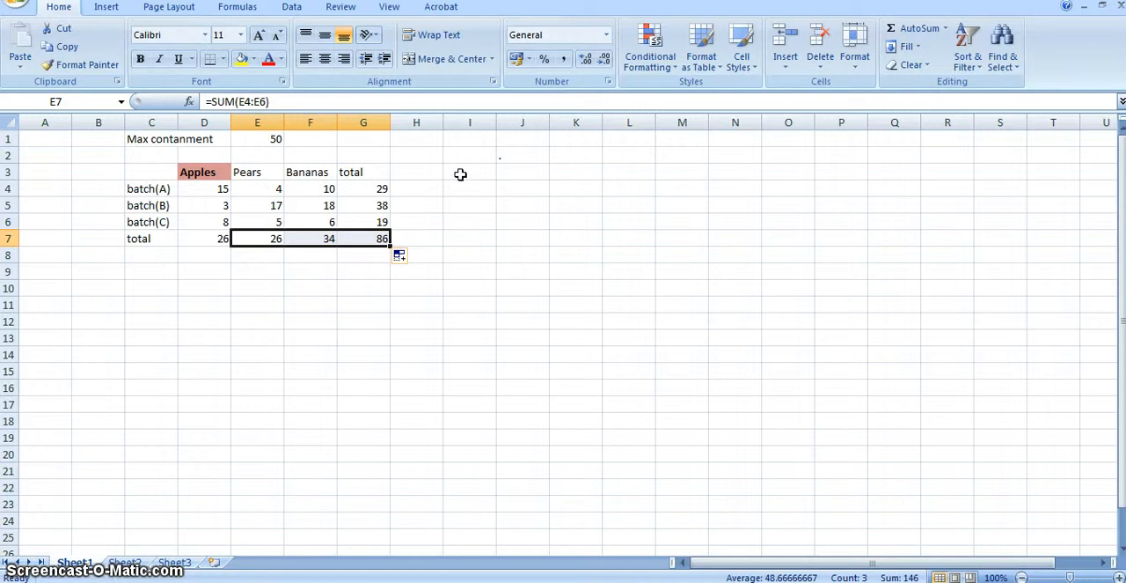
# Examine the complete list of available Excel functions from cell I3, using Insert Function with the All category.
pyautogui.click(460, 174)
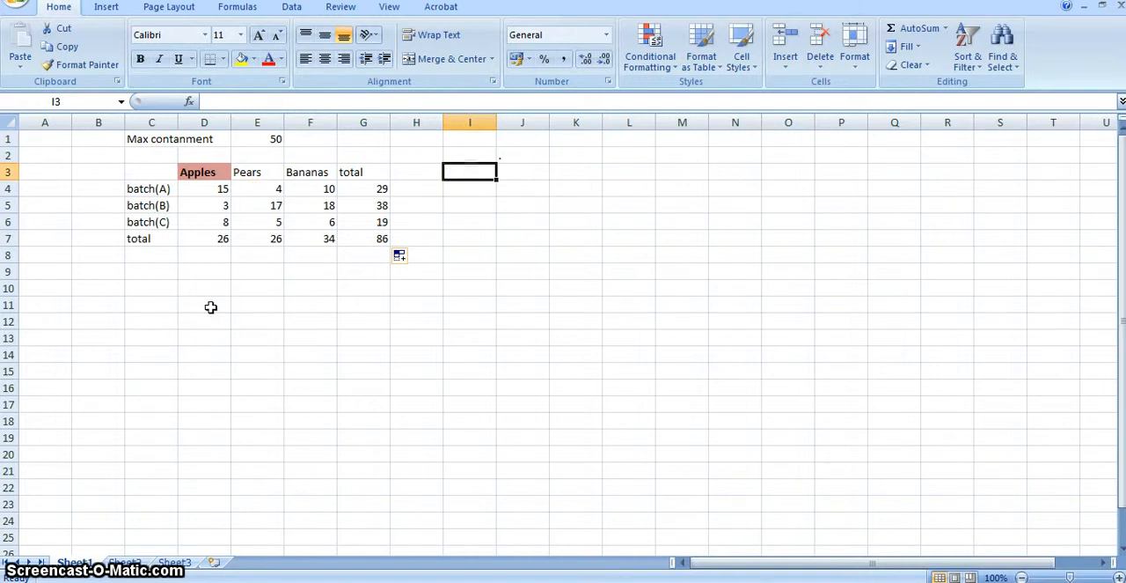
pyautogui.click(190, 103)
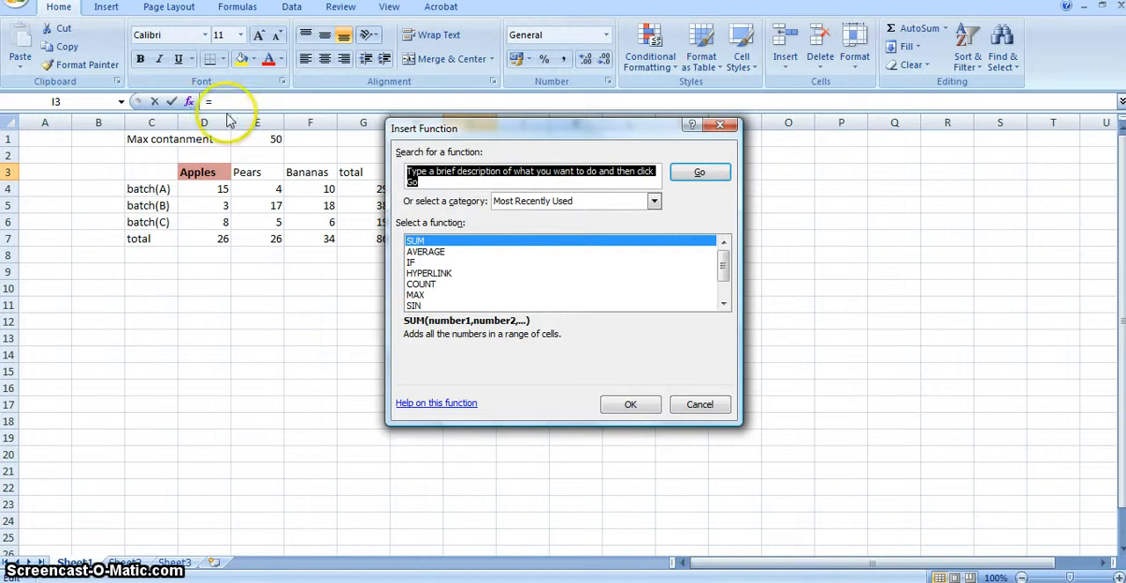
pyautogui.click(655, 201)
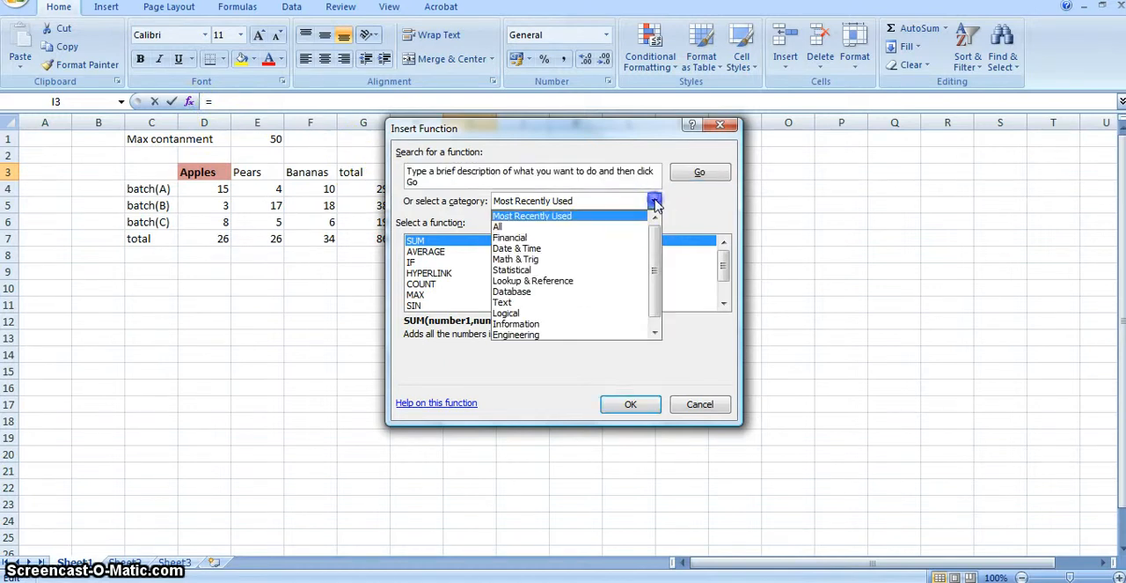
pyautogui.click(619, 227)
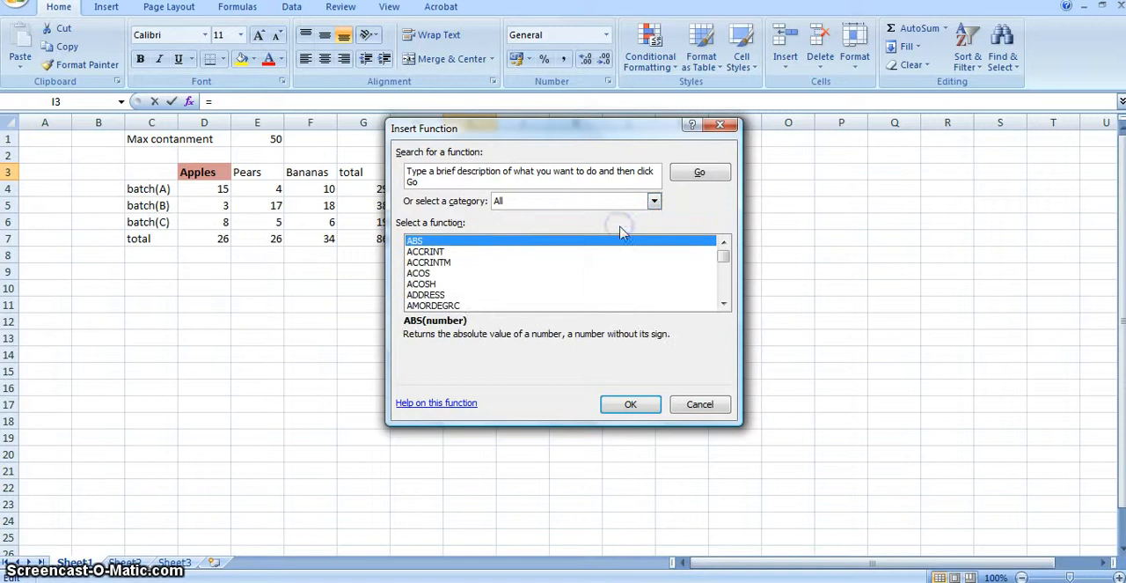
pyautogui.doubleClick(723, 303)
pyautogui.click(723, 302)
pyautogui.doubleClick(723, 303)
pyautogui.tripleClick(723, 303)
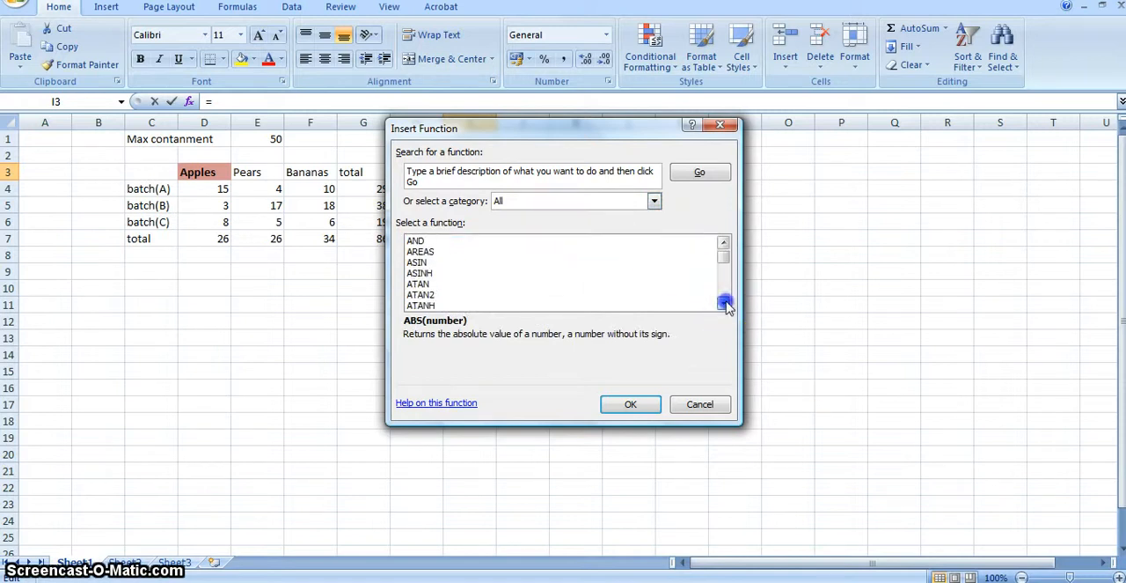
pyautogui.doubleClick(724, 303)
pyautogui.click(724, 303)
pyautogui.tripleClick(724, 303)
pyautogui.tripleClick(723, 303)
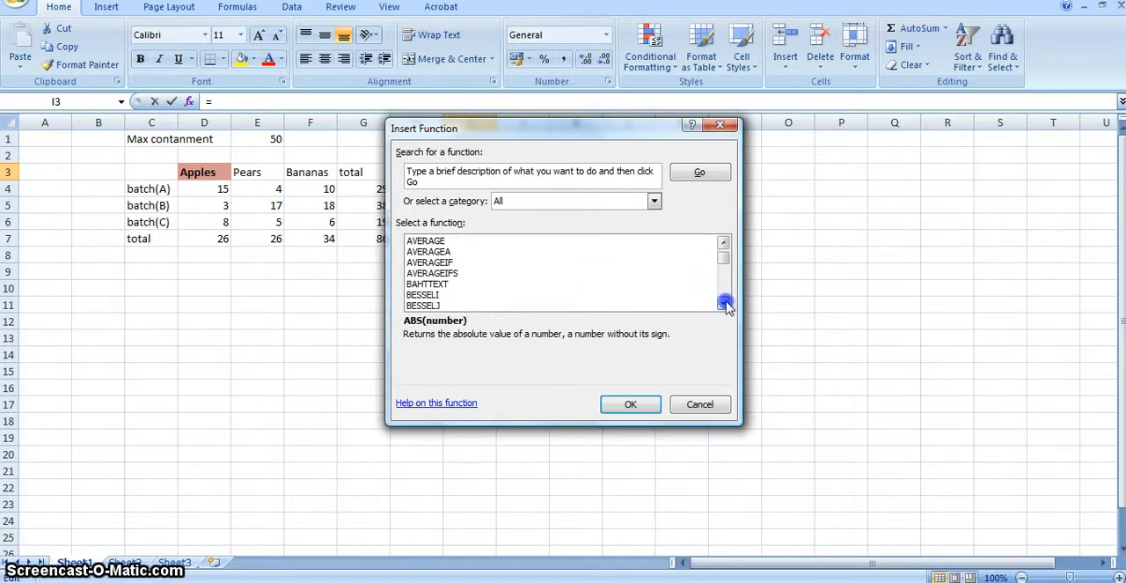
pyautogui.doubleClick(724, 302)
pyautogui.doubleClick(724, 302)
pyautogui.doubleClick(724, 303)
pyautogui.doubleClick(723, 303)
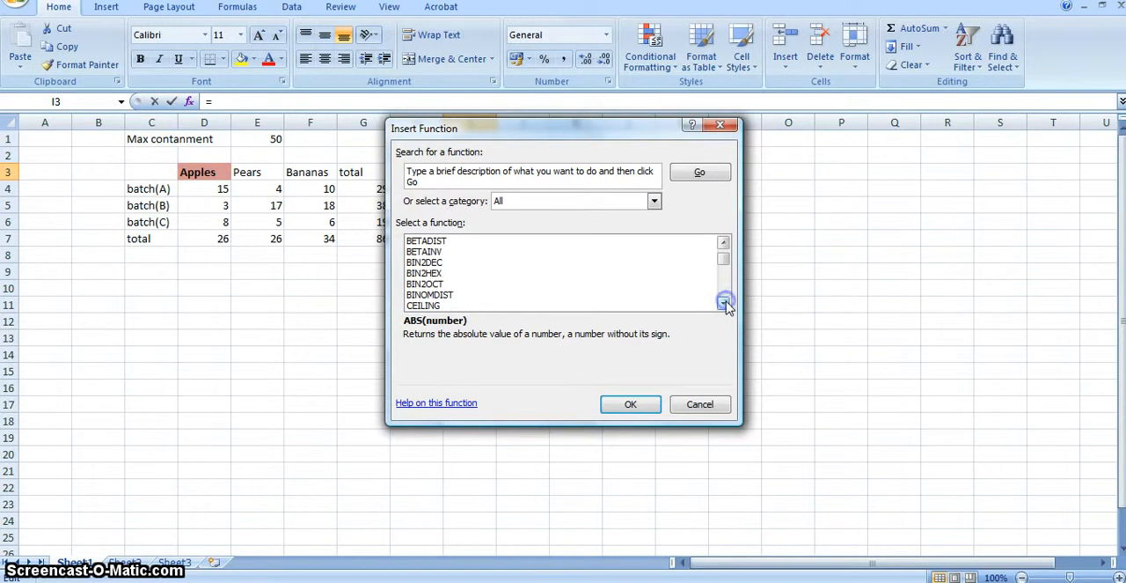
pyautogui.click(725, 293)
pyautogui.click(725, 293)
pyautogui.doubleClick(725, 293)
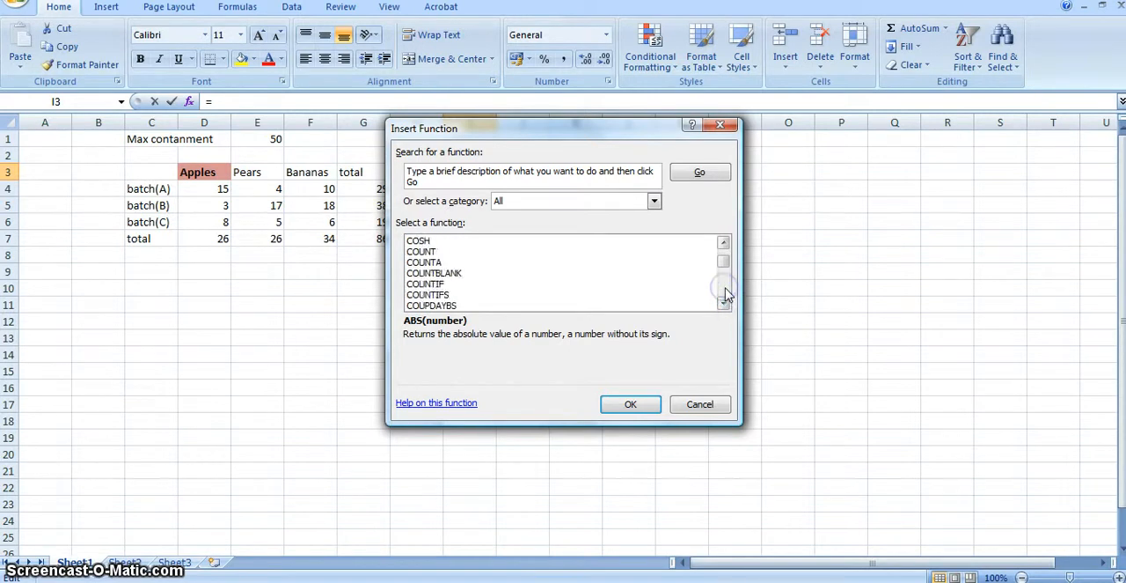
pyautogui.doubleClick(725, 292)
pyautogui.doubleClick(725, 292)
pyautogui.click(725, 292)
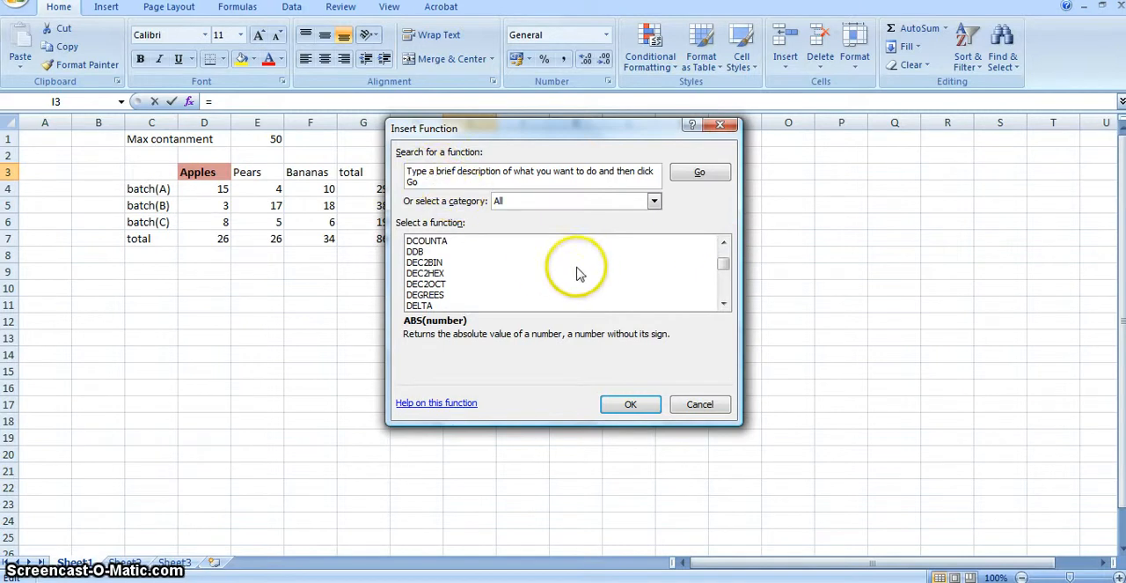
pyautogui.click(704, 398)
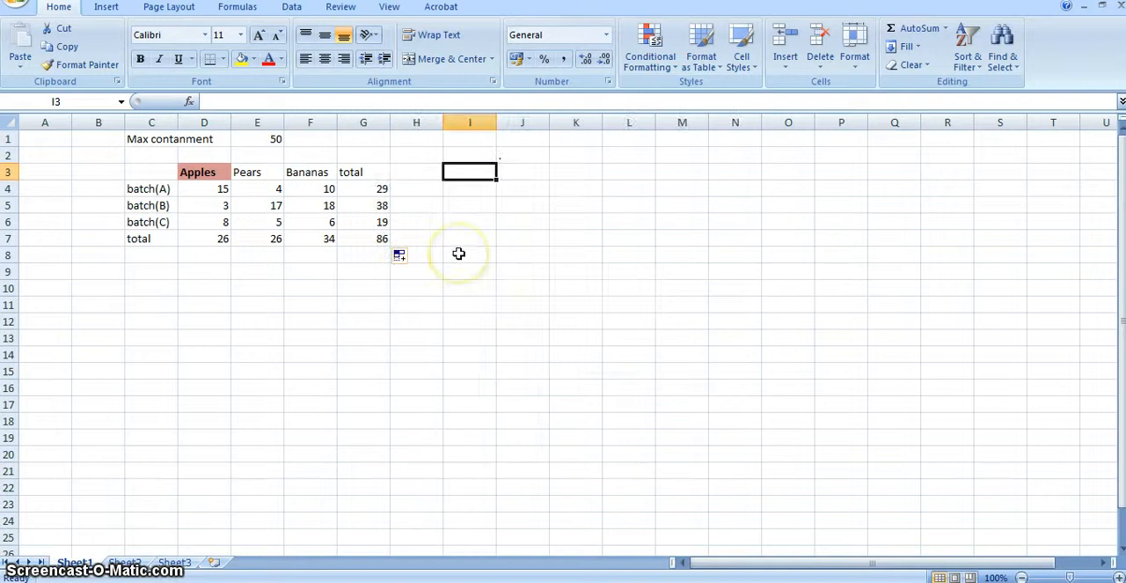
# Enter a MAX formula over the batch(A) fruit values D4:F4 in cell I3.
pyautogui.write('=')
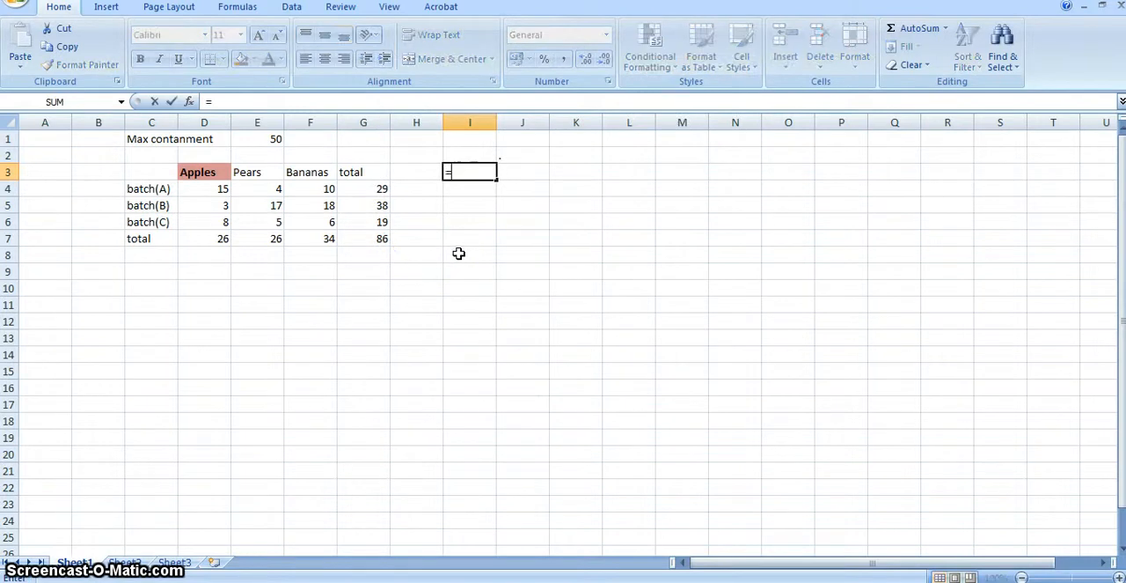
pyautogui.write('max')
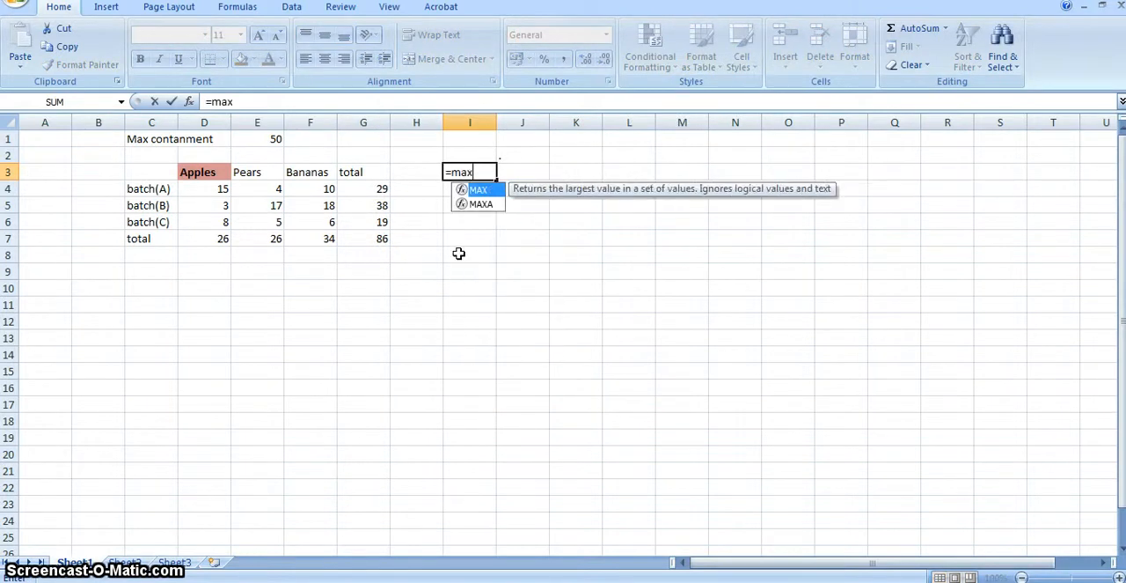
pyautogui.write('(')
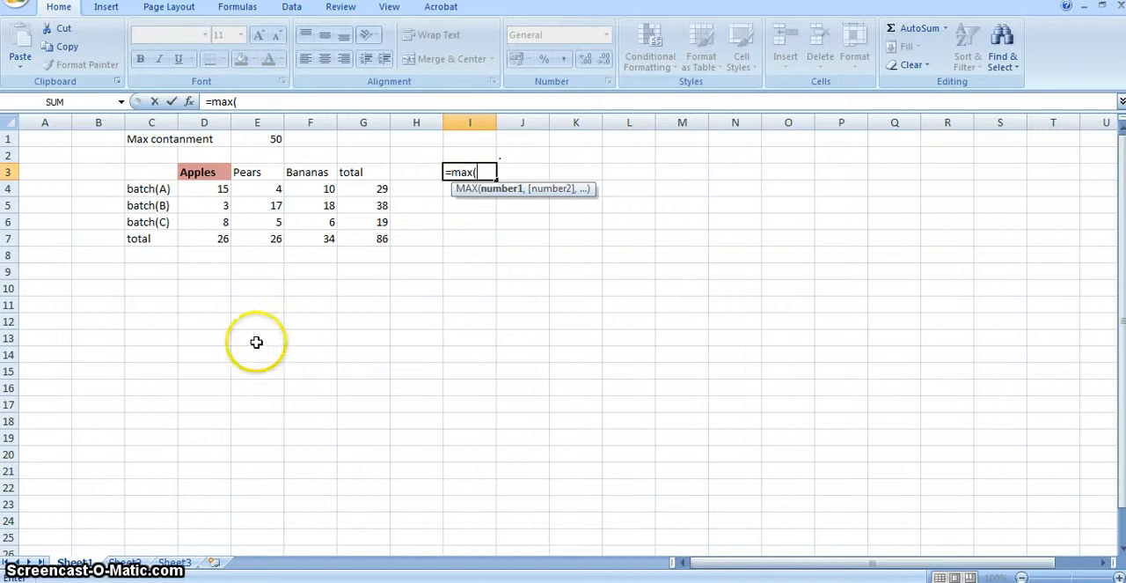
pyautogui.moveTo(209, 189); pyautogui.dragTo(302, 188)
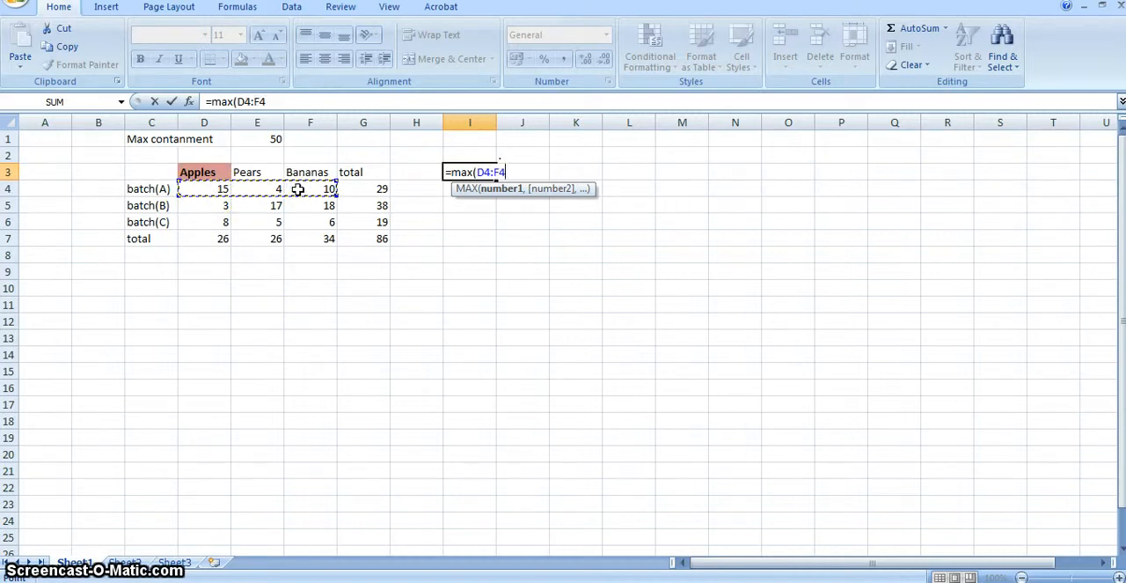
pyautogui.write(')')
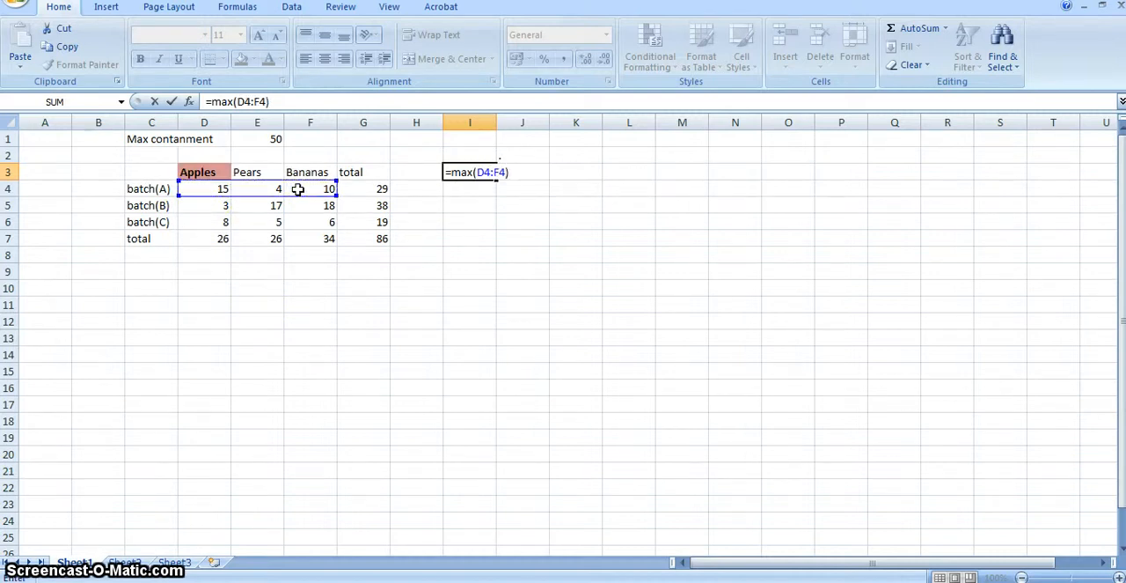
pyautogui.press('Return')
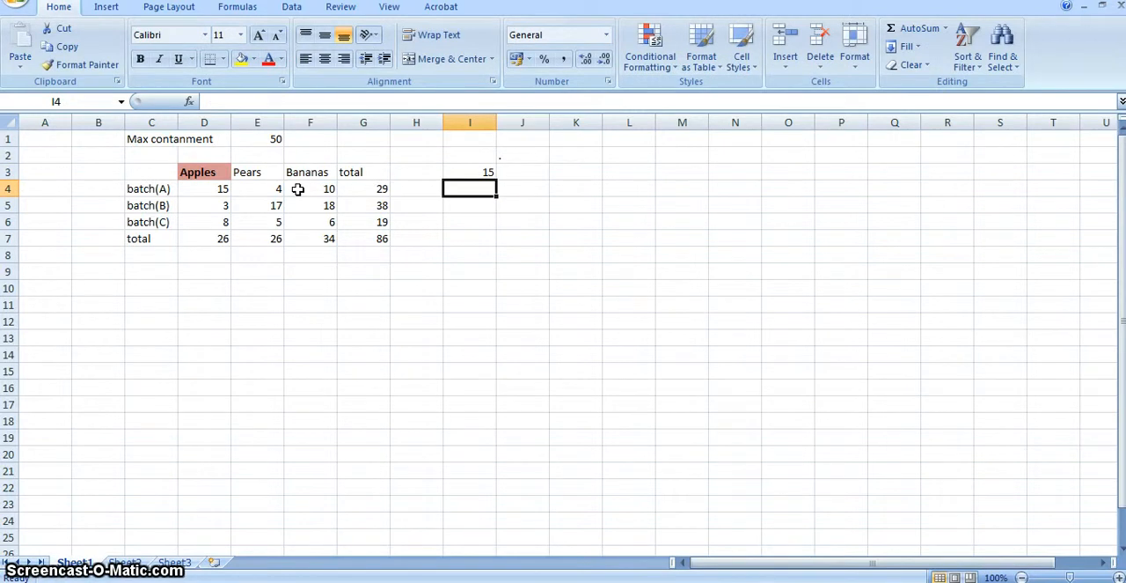
# Find the MAX function in the Insert Function list and insert it into cell I4.
pyautogui.click(188, 101)
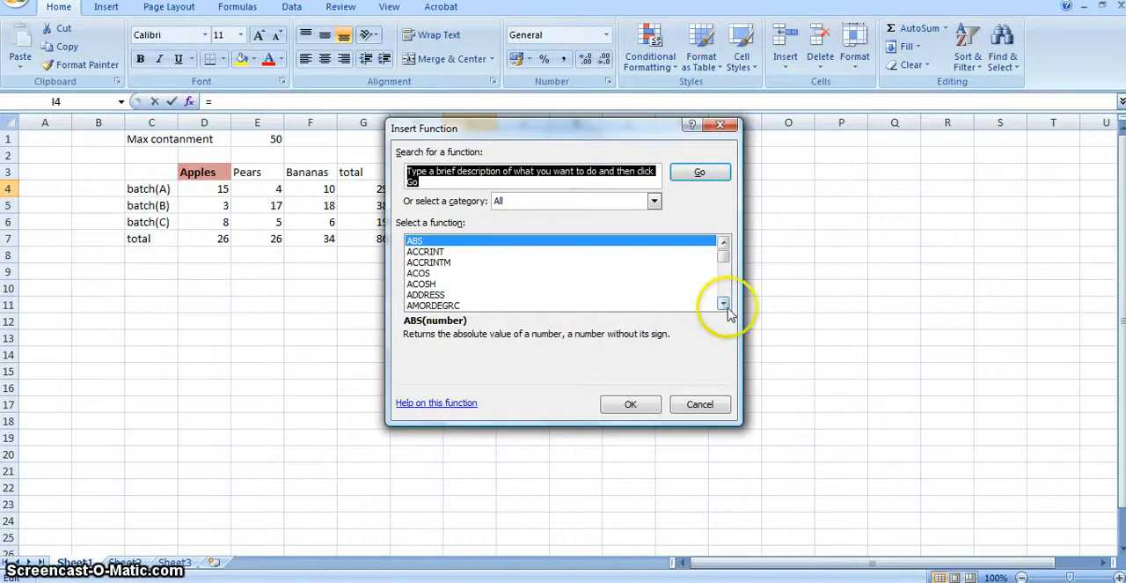
pyautogui.moveTo(727, 300); pyautogui.dragTo(727, 298)
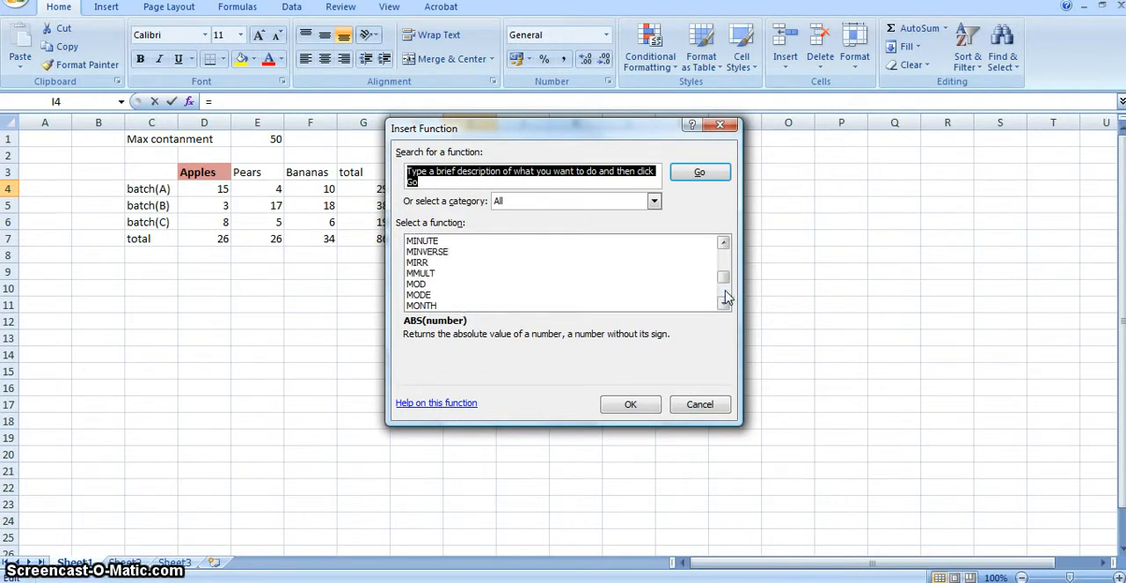
pyautogui.click(723, 244)
pyautogui.click(723, 244)
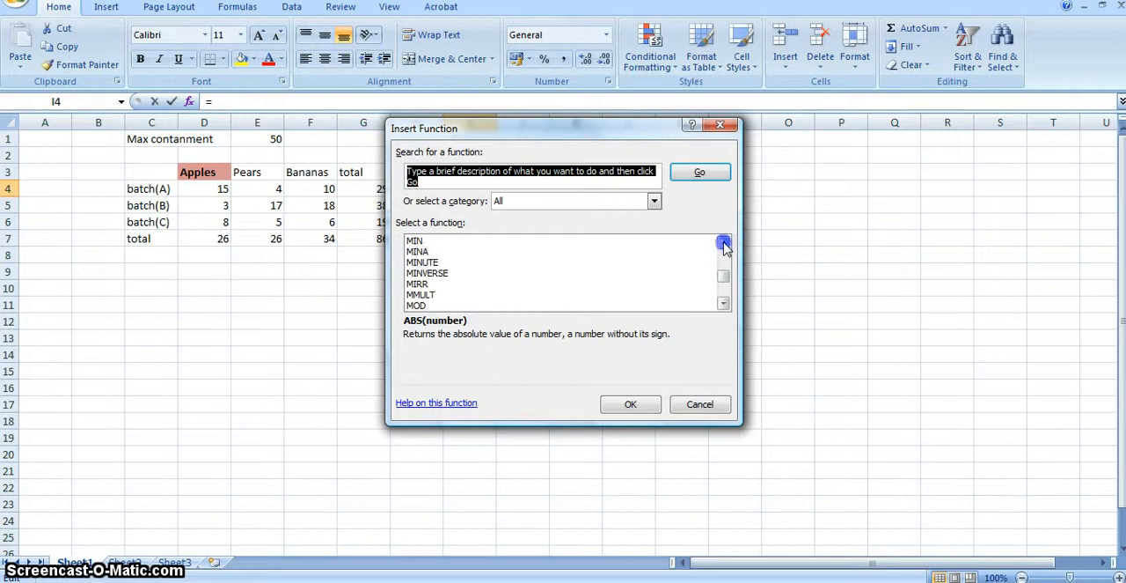
pyautogui.click(724, 244)
pyautogui.click(724, 244)
pyautogui.click(723, 244)
pyautogui.click(723, 244)
pyautogui.click(723, 244)
pyautogui.click(724, 244)
pyautogui.click(723, 244)
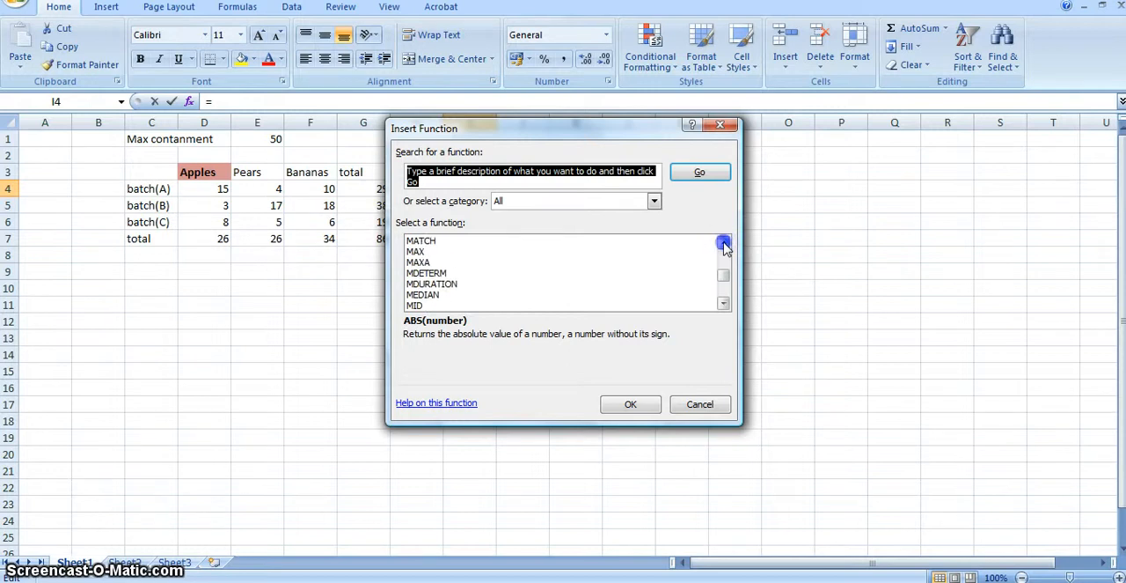
pyautogui.click(415, 252)
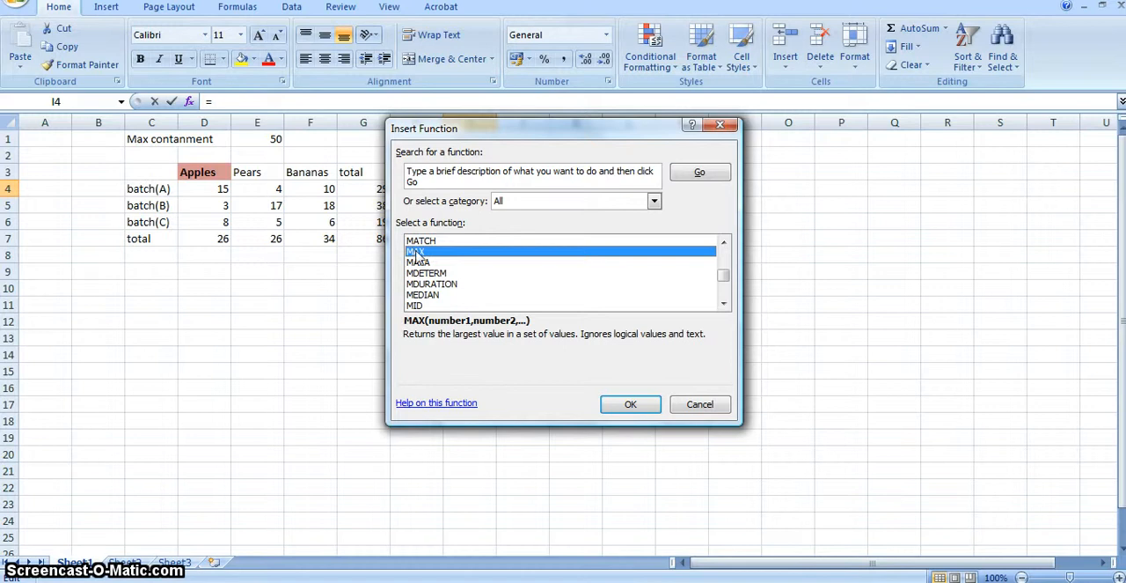
pyautogui.click(630, 404)
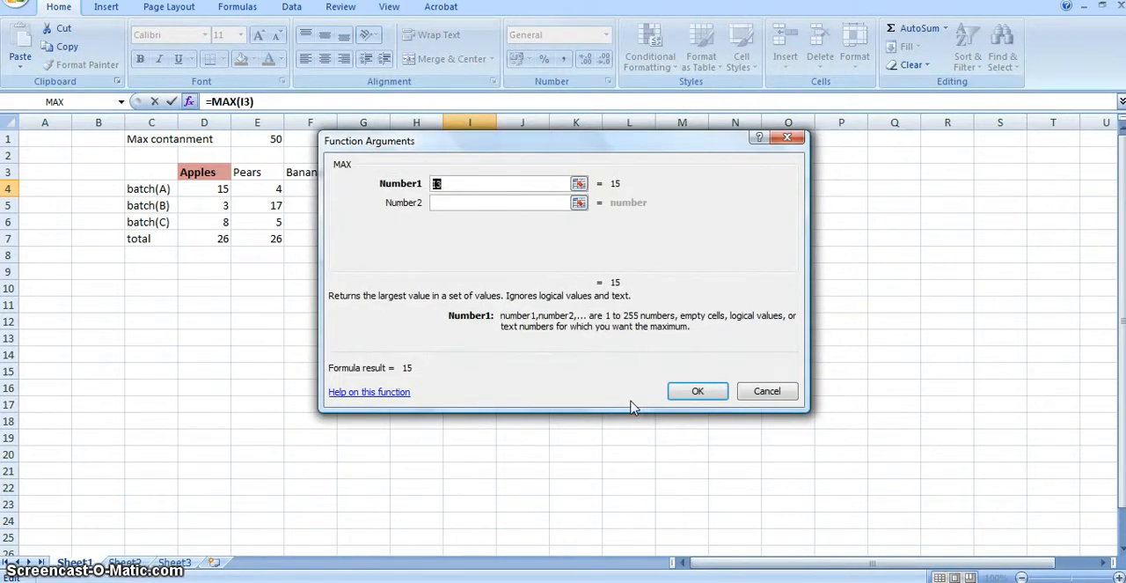
# Set the MAX function's Number1 argument to the range D4:F6 and confirm the formula in I4.
pyautogui.click(579, 183)
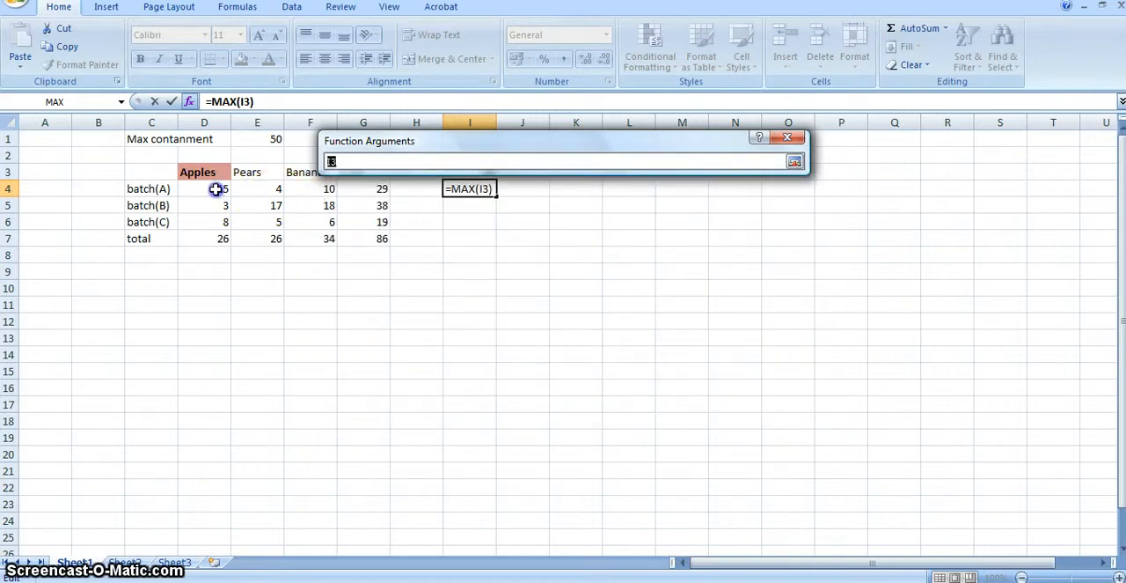
pyautogui.moveTo(219, 186); pyautogui.dragTo(307, 216)
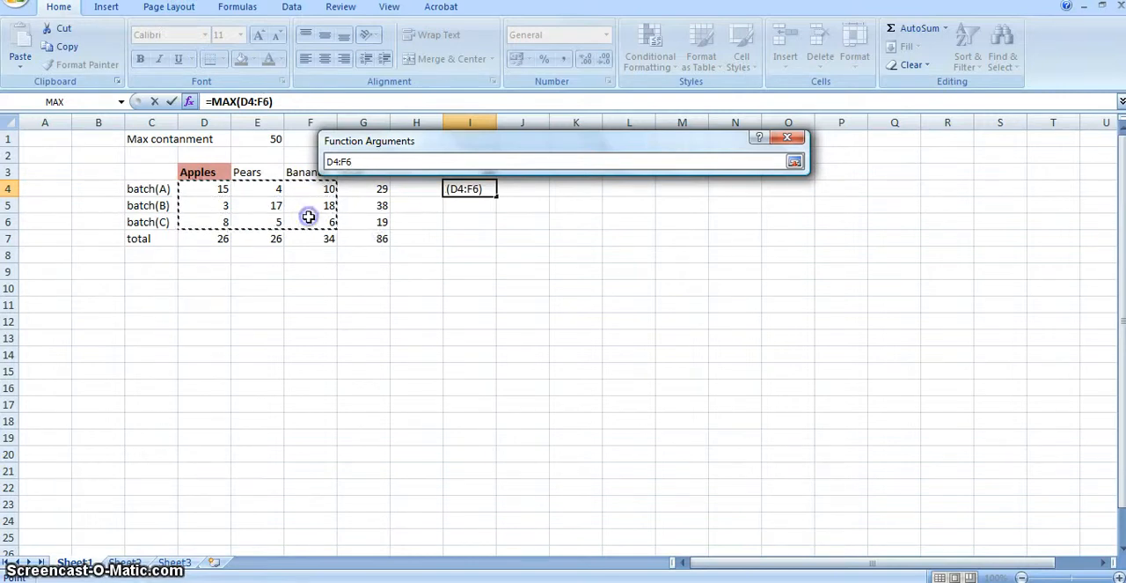
pyautogui.click(795, 164)
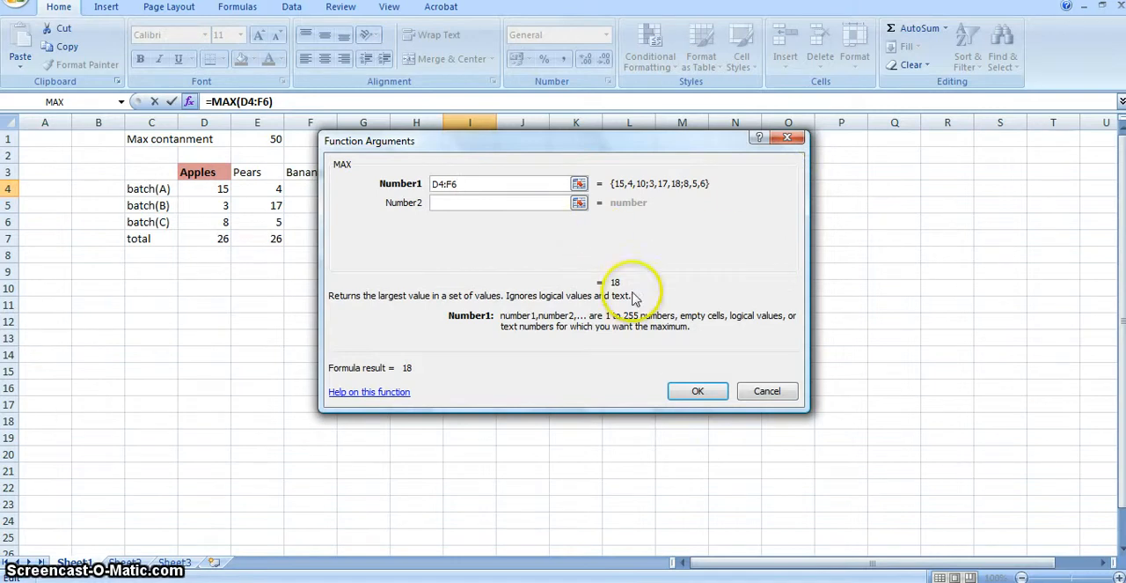
pyautogui.click(694, 397)
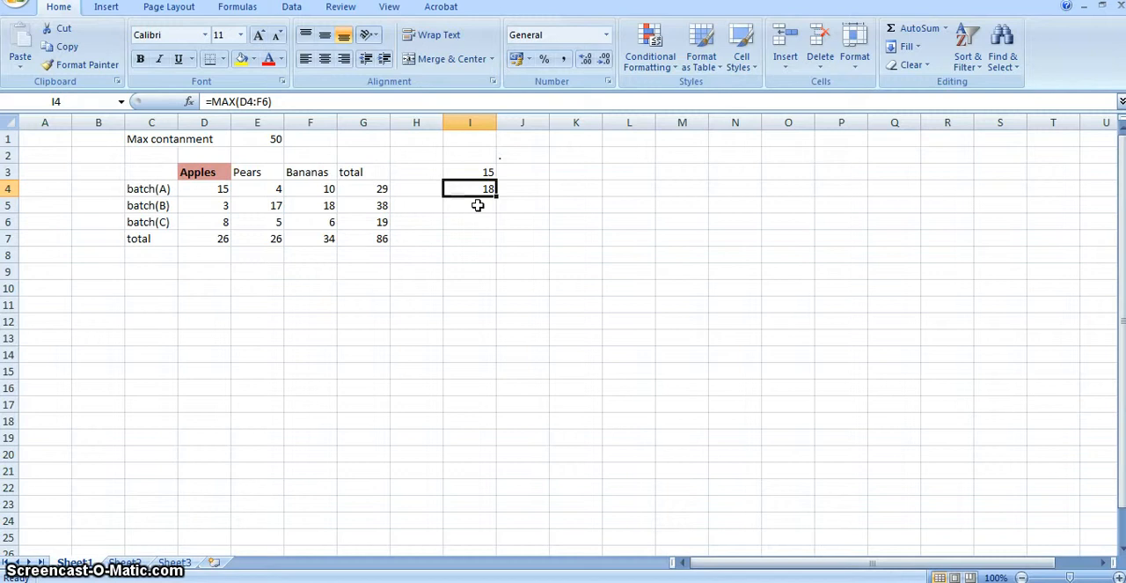
pyautogui.click(379, 254)
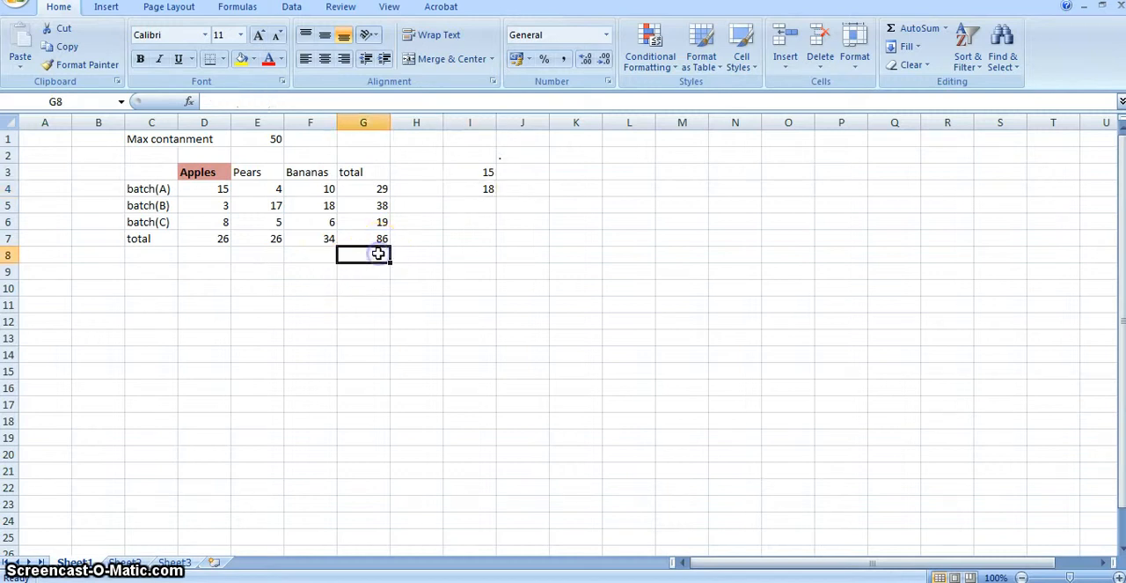
pyautogui.click(301, 251)
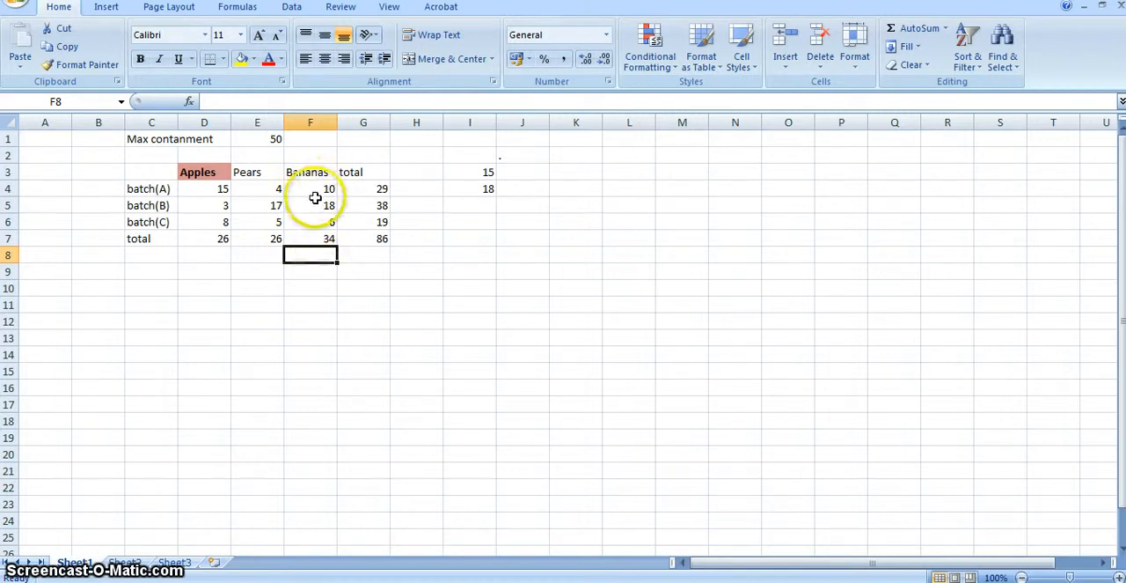
# Name the Max contanment value cell E1 as Mymaxnum.
pyautogui.click(266, 139)
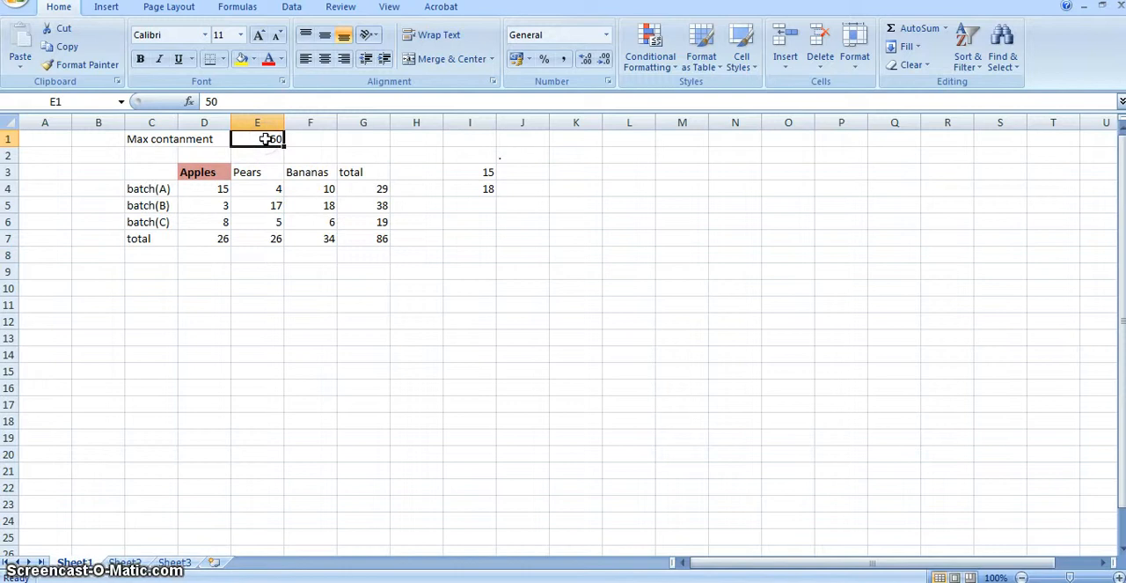
pyautogui.click(72, 102)
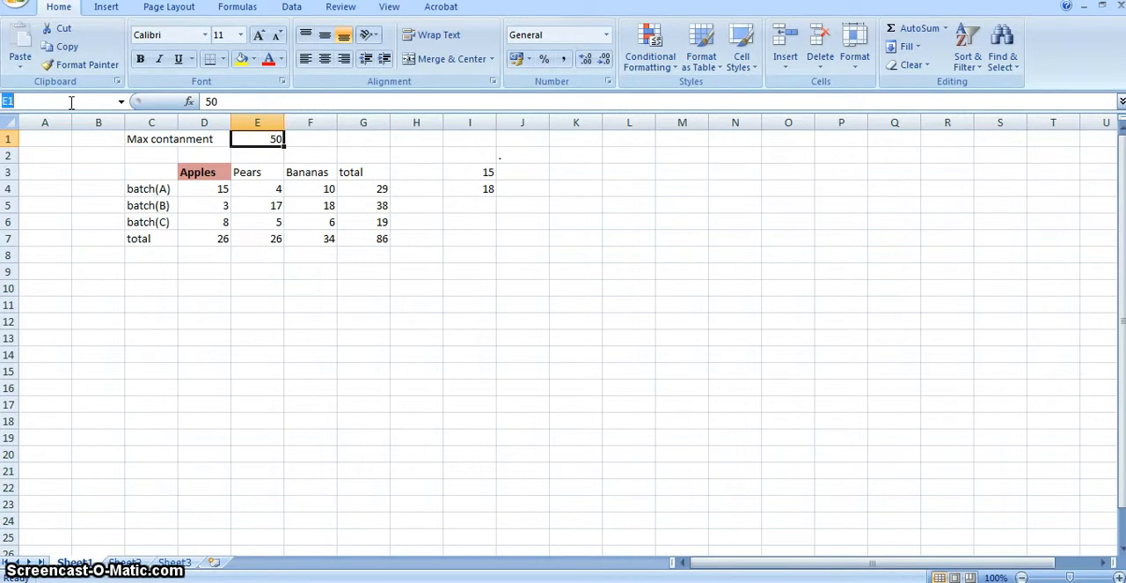
pyautogui.write('Mymaxnum')
pyautogui.press('Return')
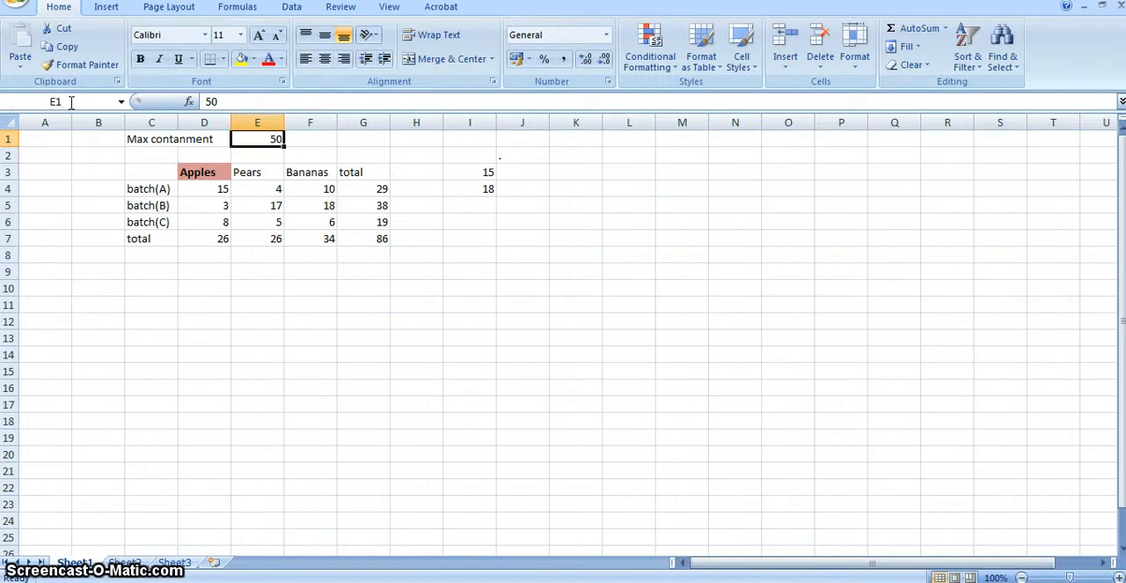
pyautogui.click(253, 140)
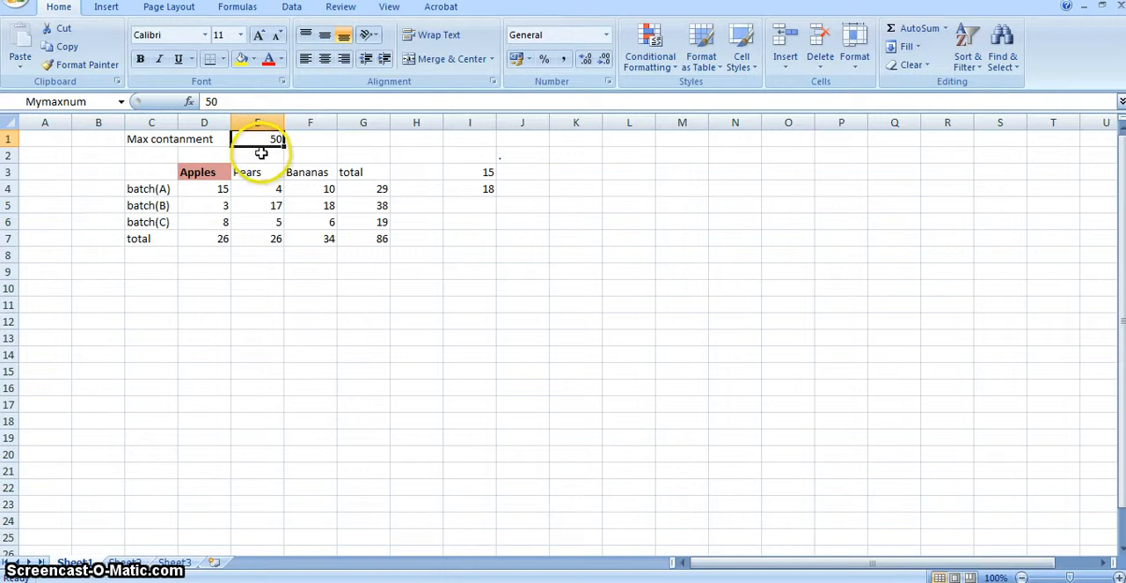
# Enter the formula =Mymaxnum-F7 in cell F8 to subtract the Bananas total from the named maximum.
pyautogui.click(310, 251)
pyautogui.click(309, 251)
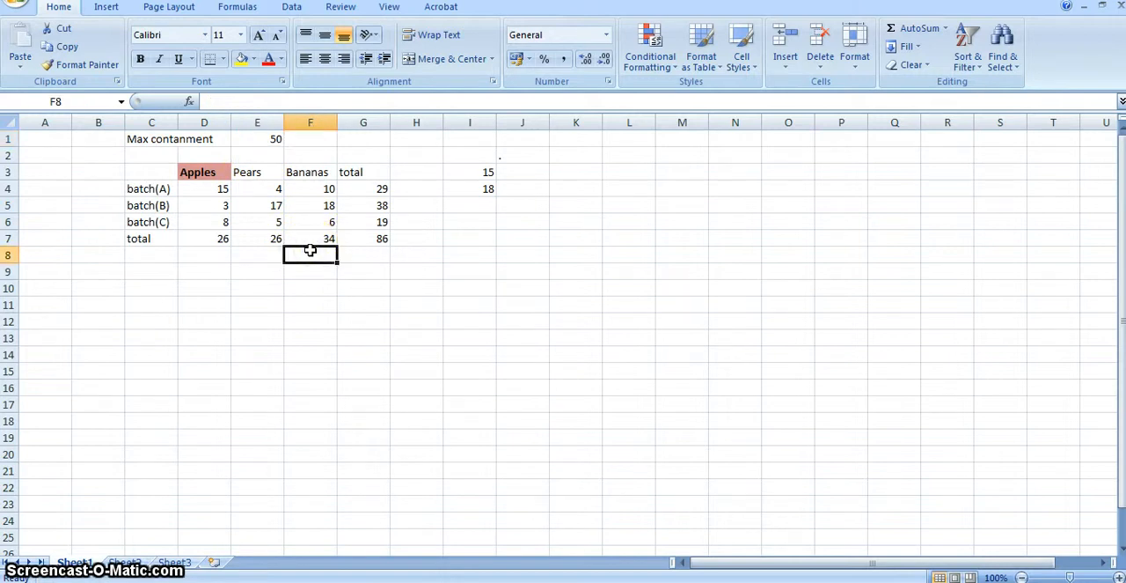
pyautogui.write('=')
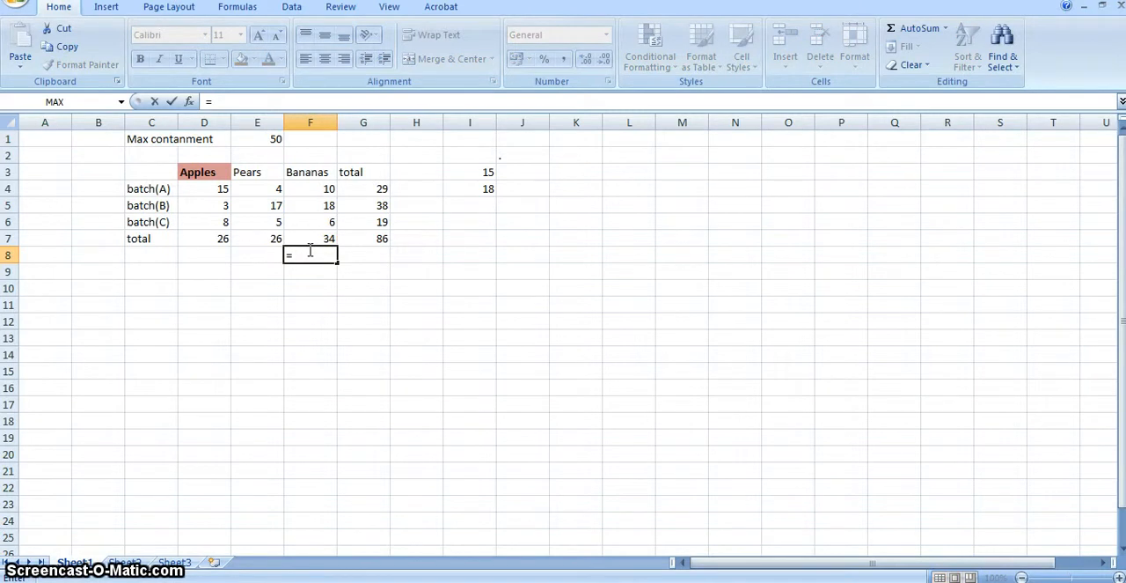
pyautogui.write('My')
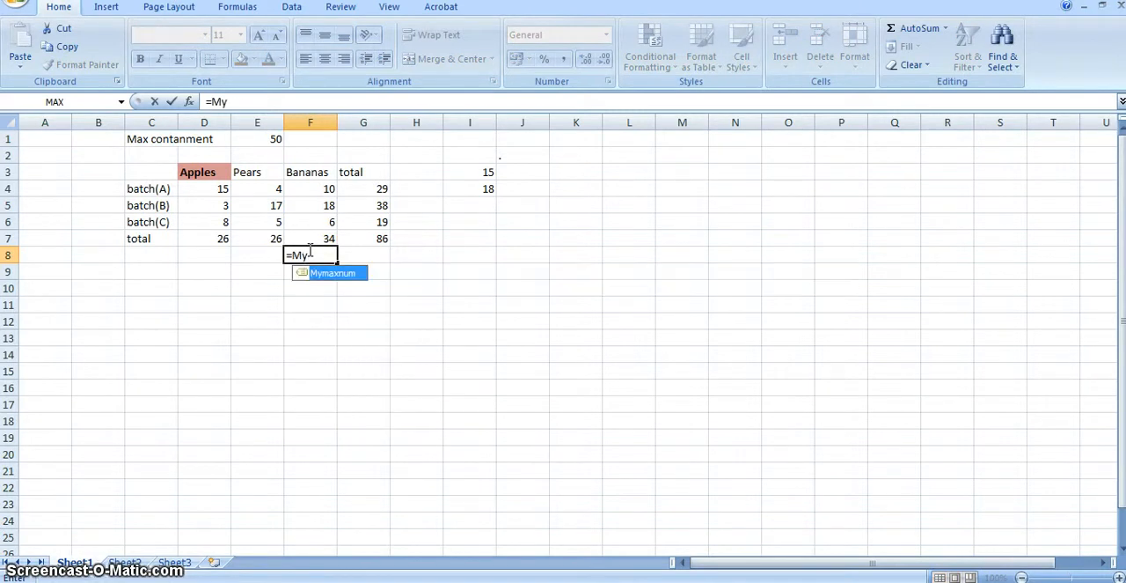
pyautogui.write('max')
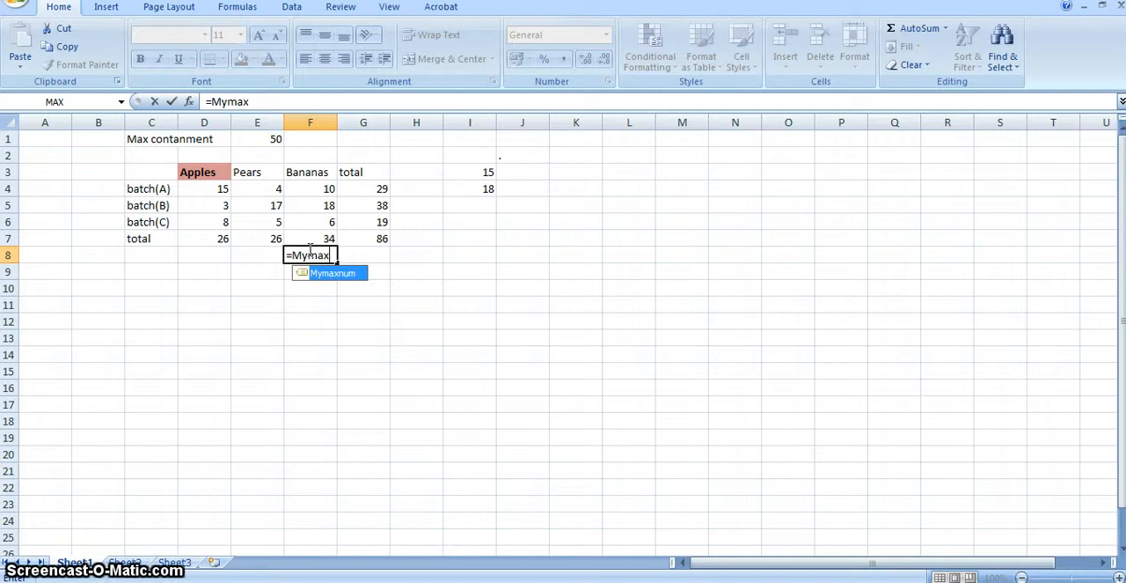
pyautogui.write('num')
pyautogui.write('-')
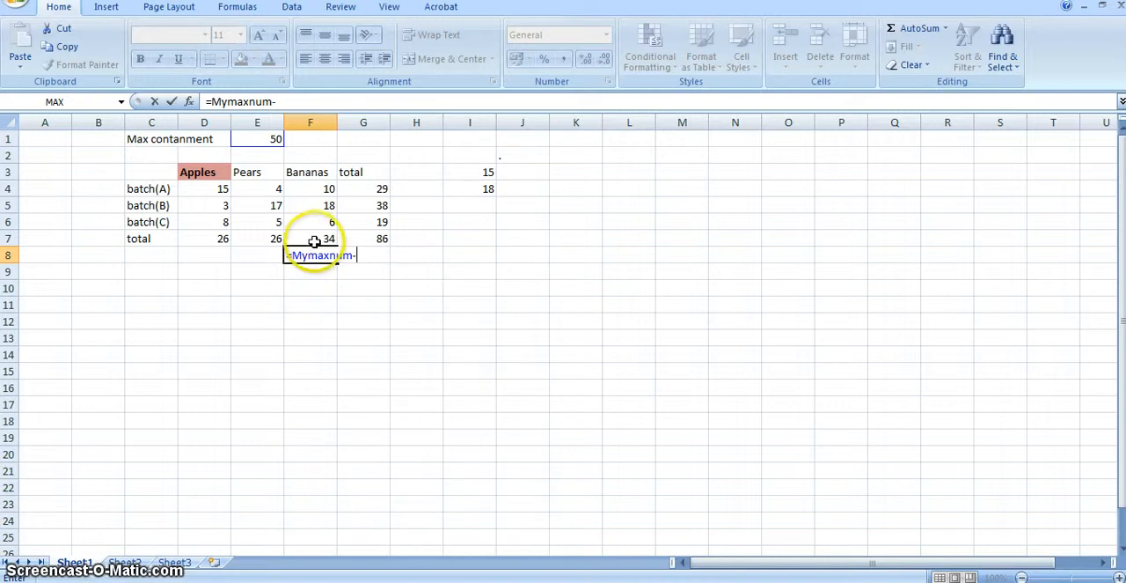
pyautogui.click(319, 239)
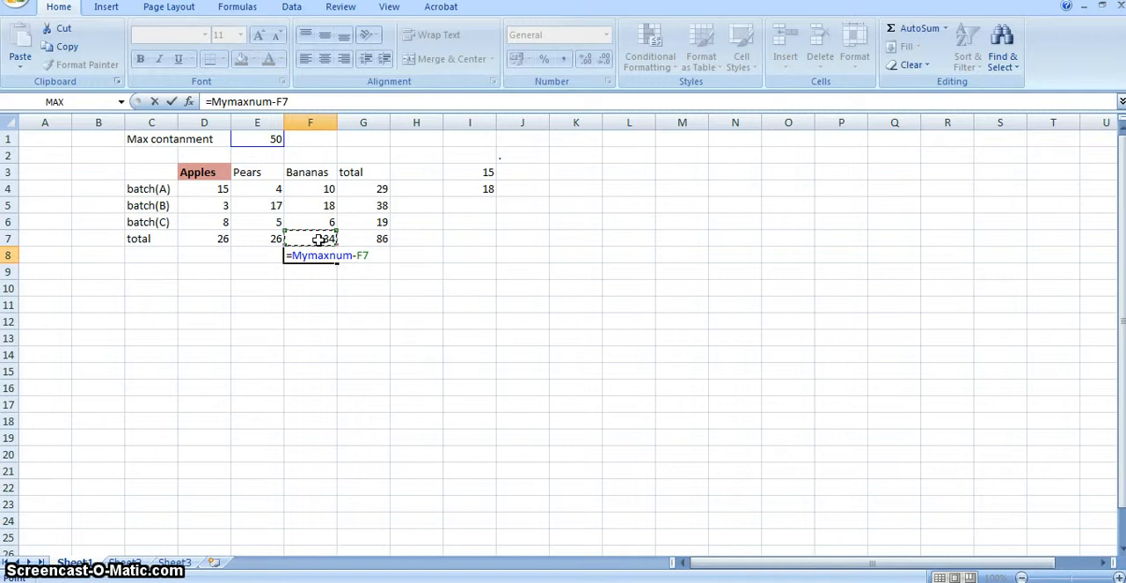
pyautogui.press('Return')
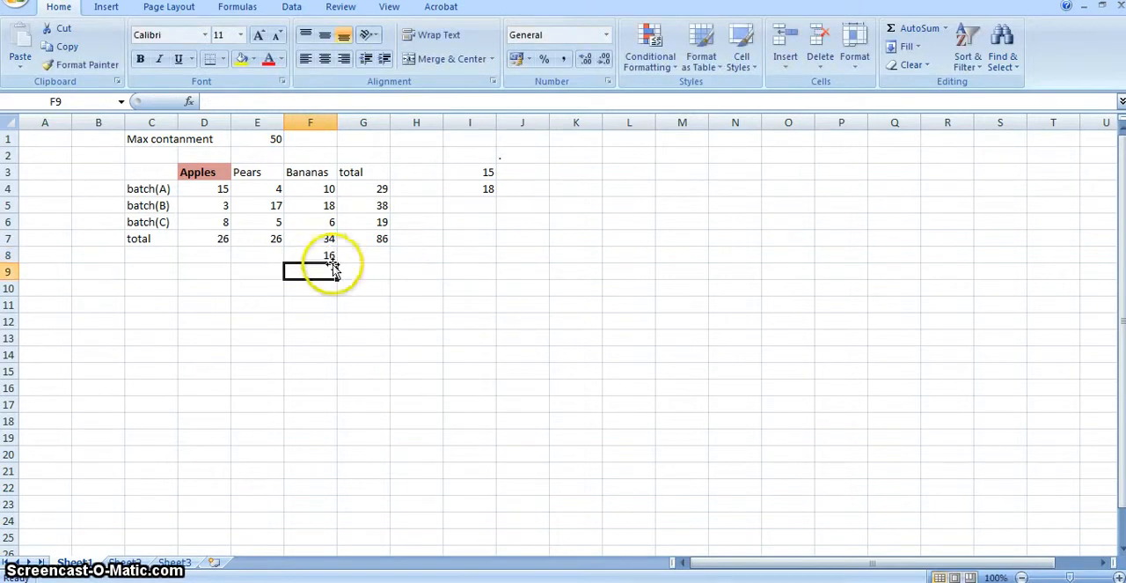
# Fill the F8 formula across to E8 and D8 under the Pears and Apples totals.
pyautogui.click(324, 255)
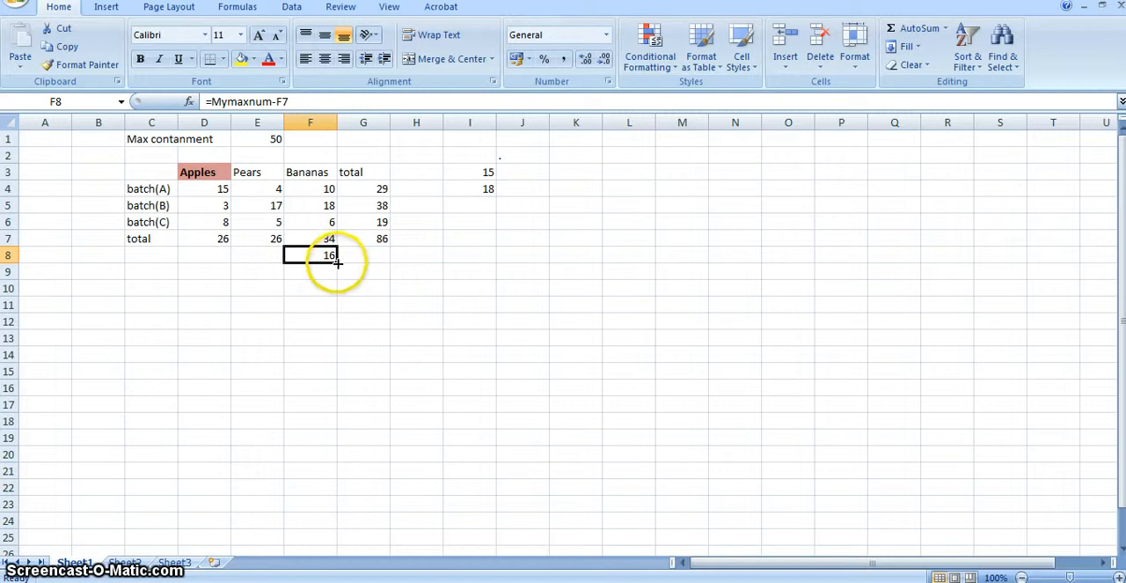
pyautogui.moveTo(338, 263); pyautogui.dragTo(204, 262)
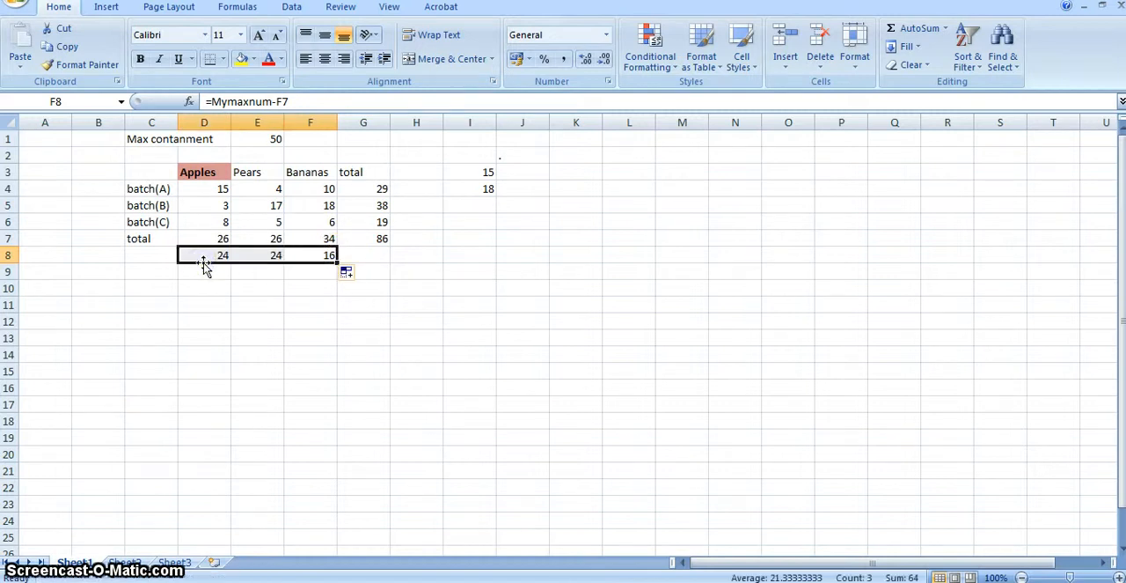
pyautogui.click(215, 287)
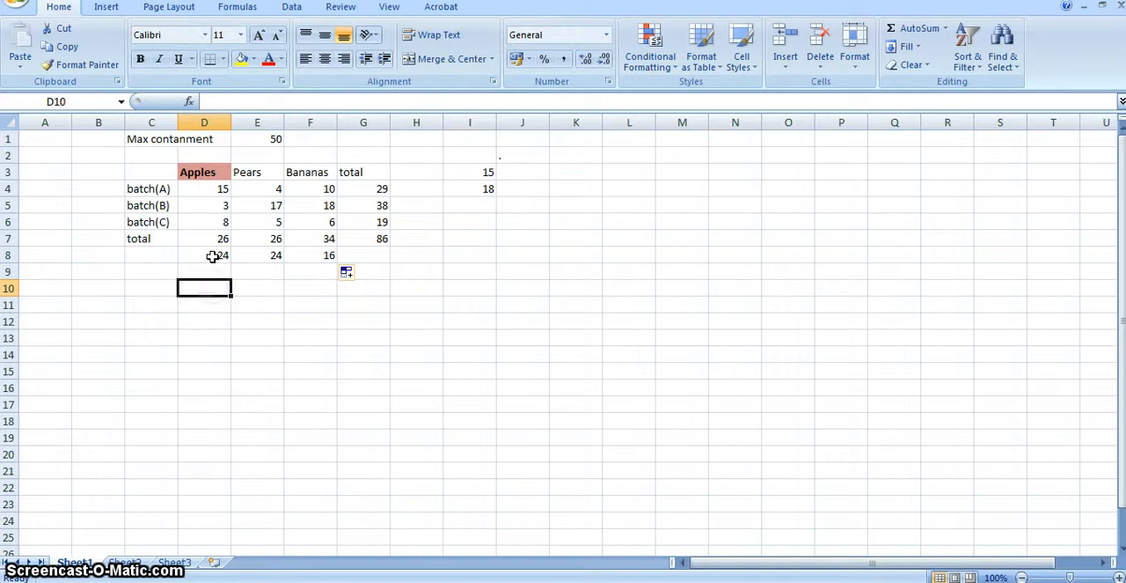
# Check the formulas in D8, E8 and F8 and the named cell E1 they refer to.
pyautogui.click(212, 255)
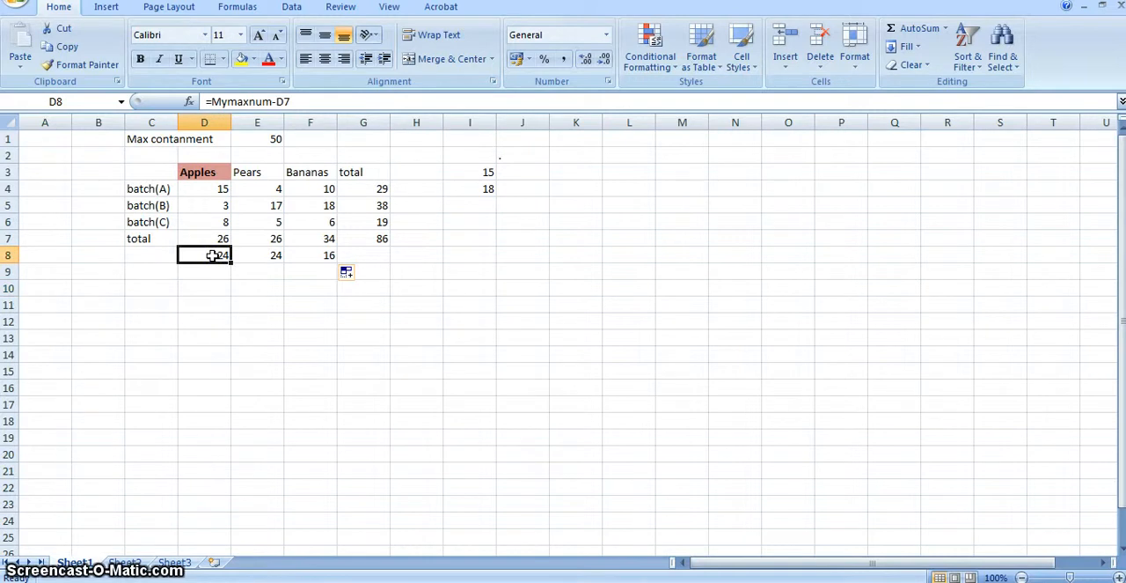
pyautogui.click(212, 255)
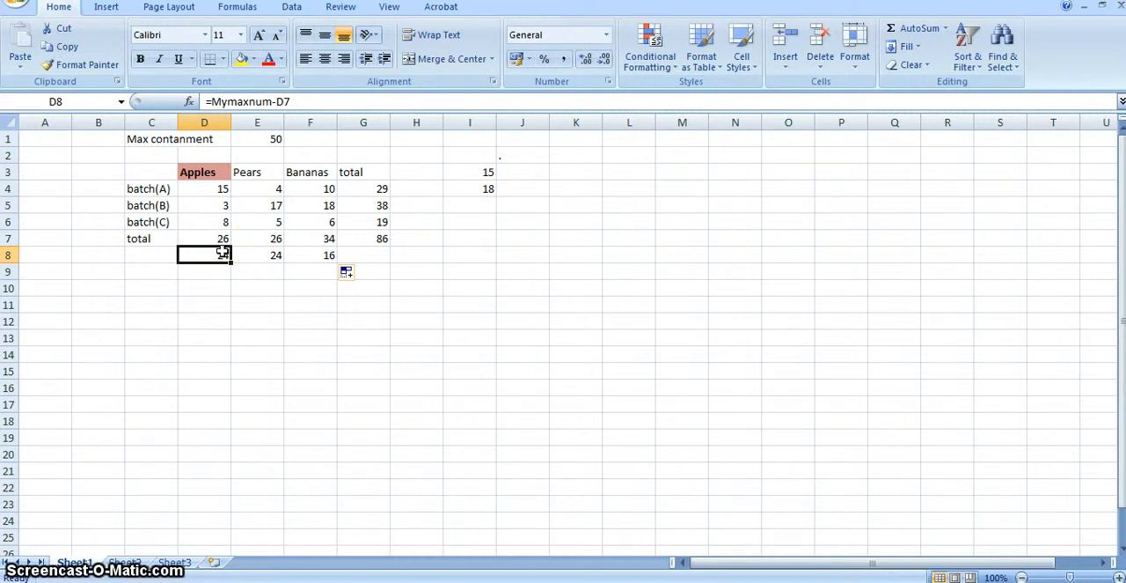
pyautogui.click(248, 254)
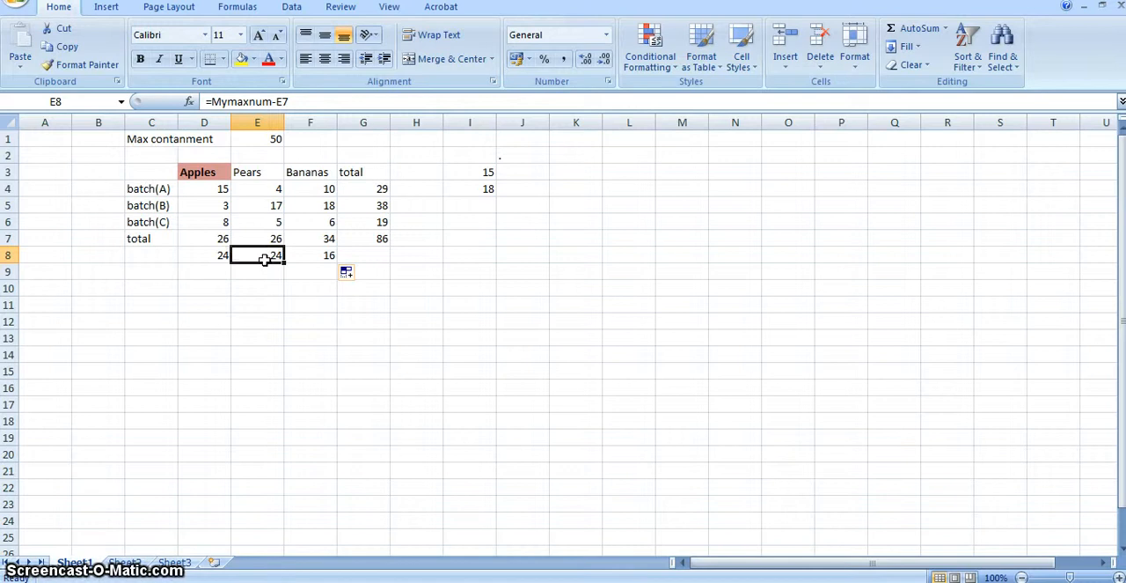
pyautogui.click(301, 255)
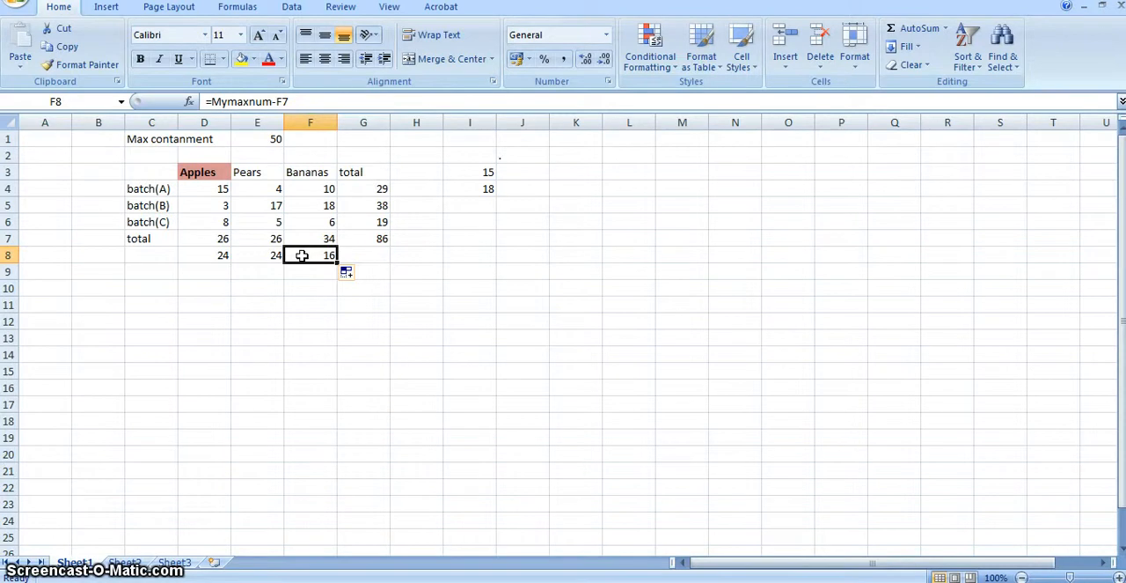
pyautogui.click(249, 138)
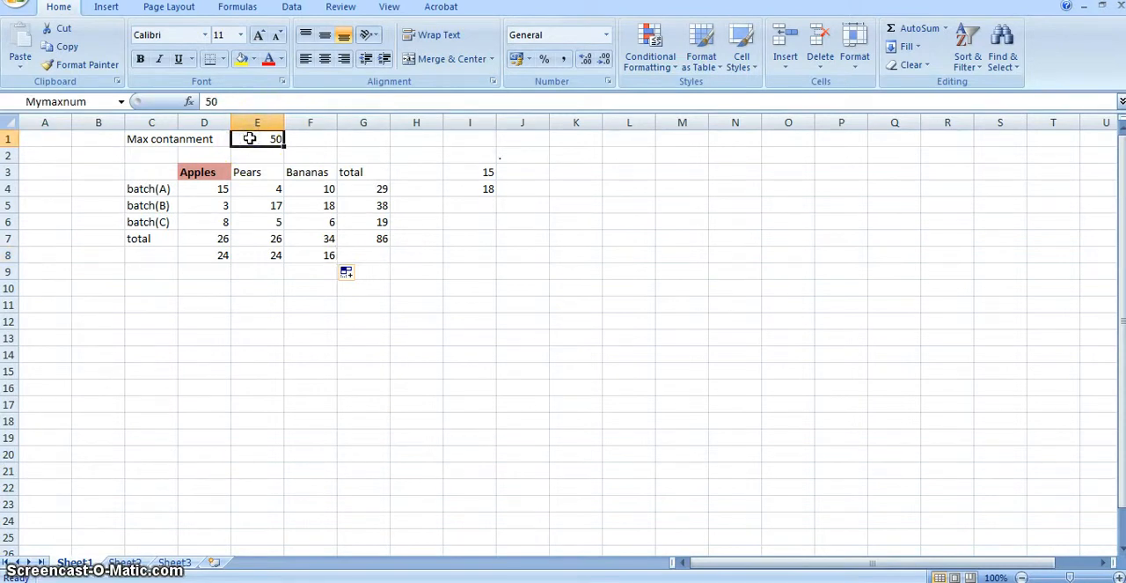